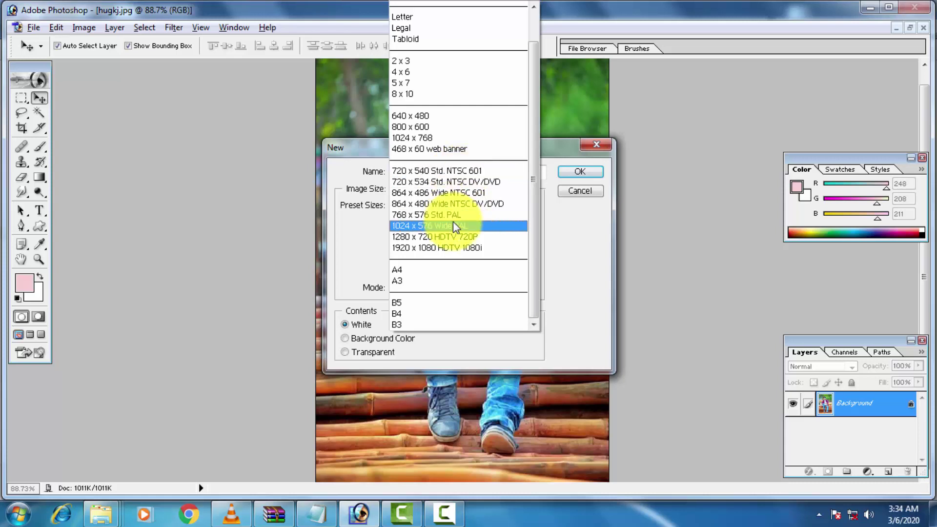
Create a new 1024 x 576 Wide PAL document and maximize its window.
left_click(453, 224)
left_click(580, 170)
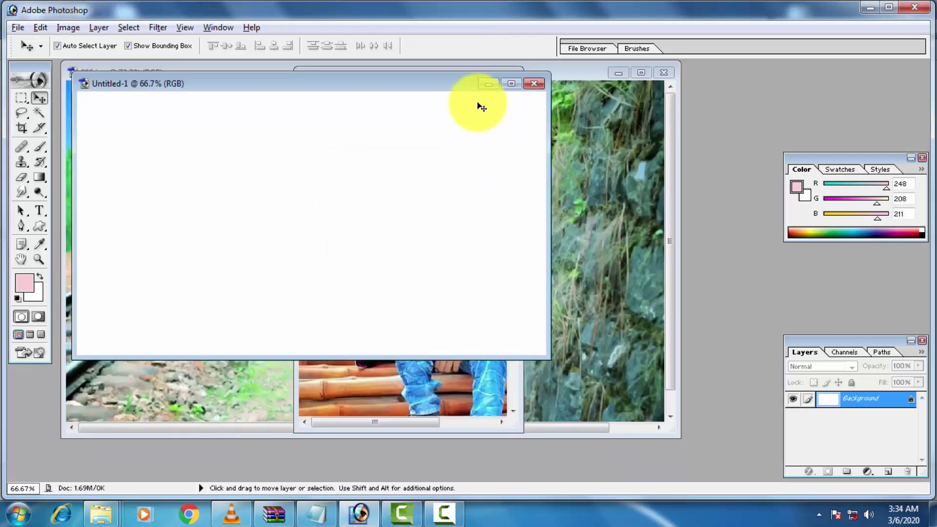
left_click(511, 83)
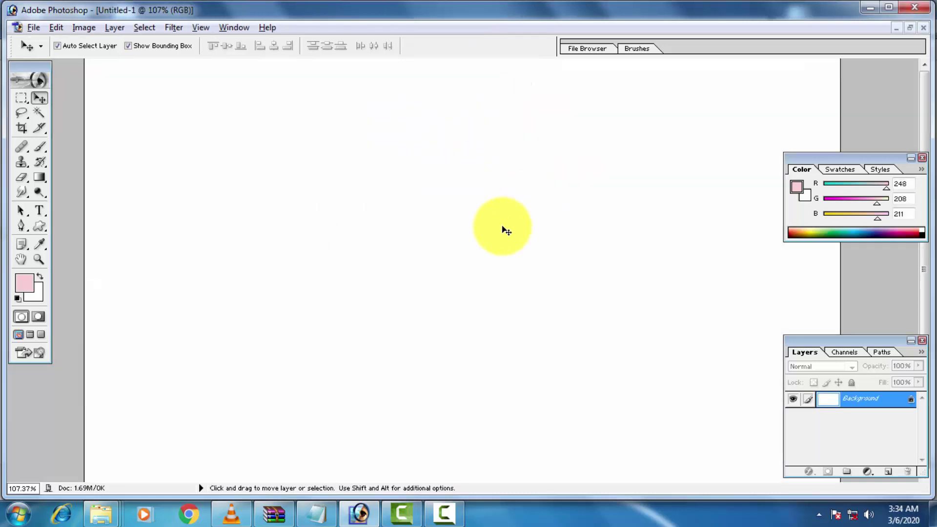
Convert the Background into an unlocked Layer 0.
left_click_drag(21, 98, 89, 110)
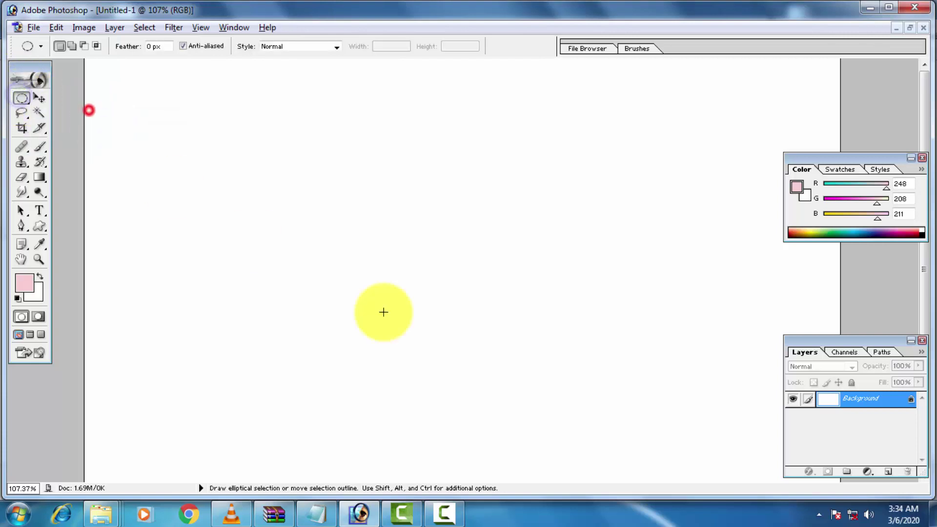
double_click(868, 405)
key("Return")
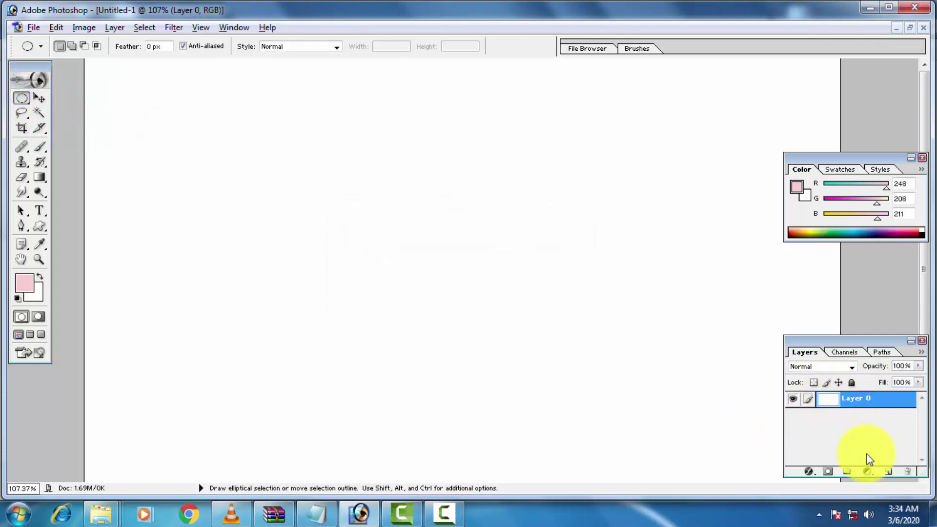
On a new Layer 1, draw a centred circle and fill it red (R 255, G 0, B 19).
left_click(885, 472)
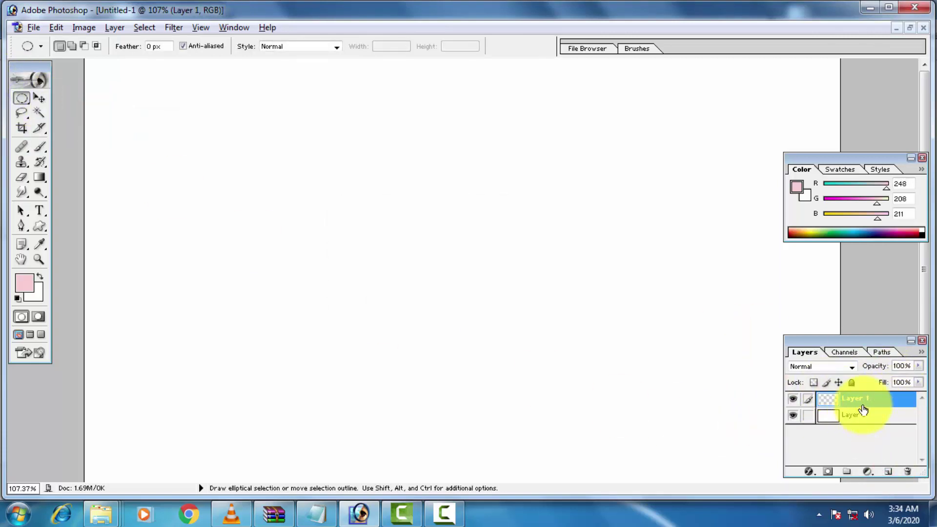
left_click_drag(551, 156, 335, 351)
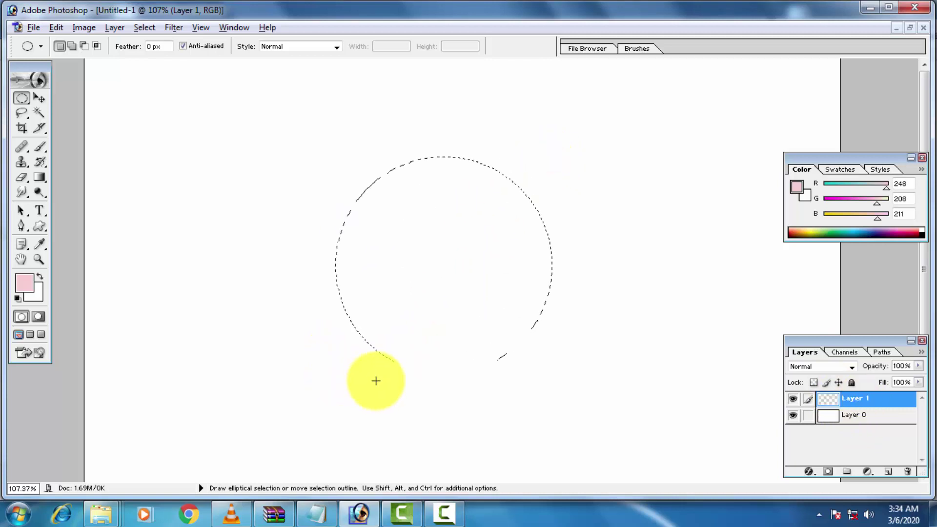
left_click_drag(335, 358, 374, 381)
left_click(20, 284)
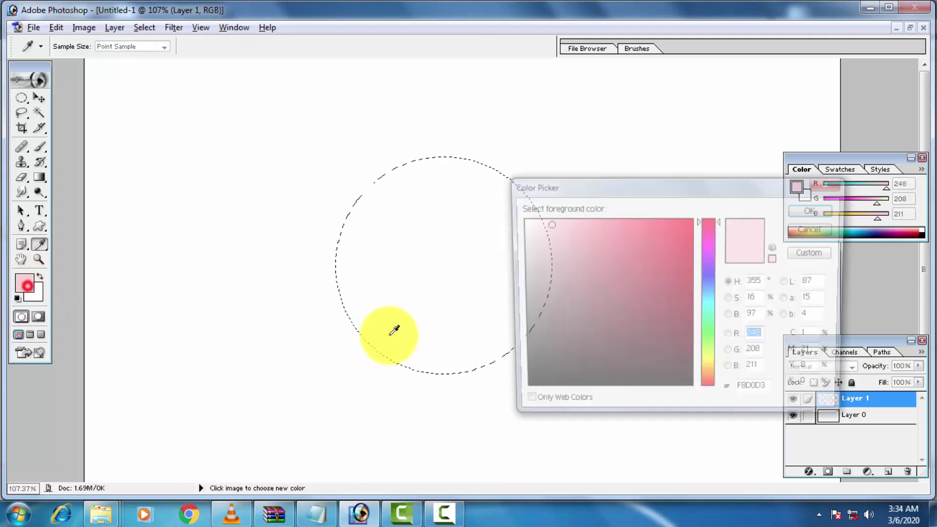
left_click_drag(643, 275, 776, 210)
left_click(814, 209)
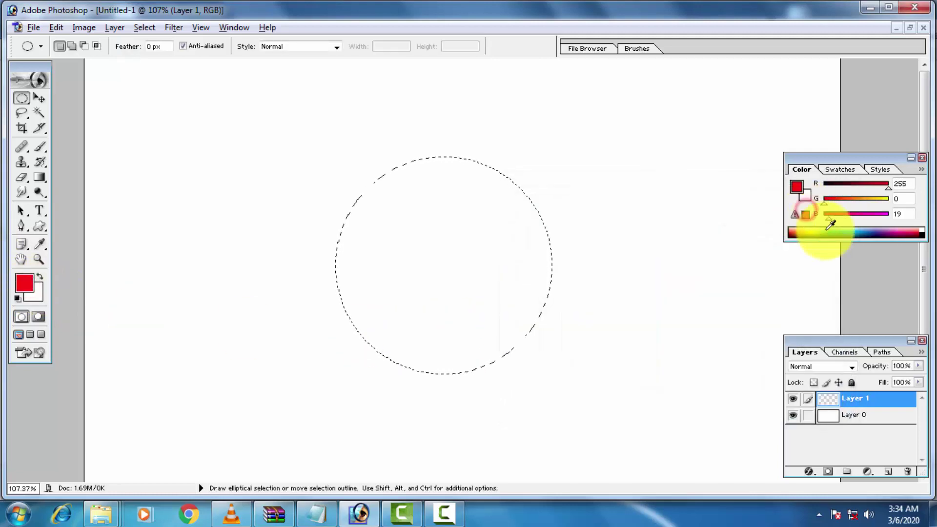
key("alt+BackSpace")
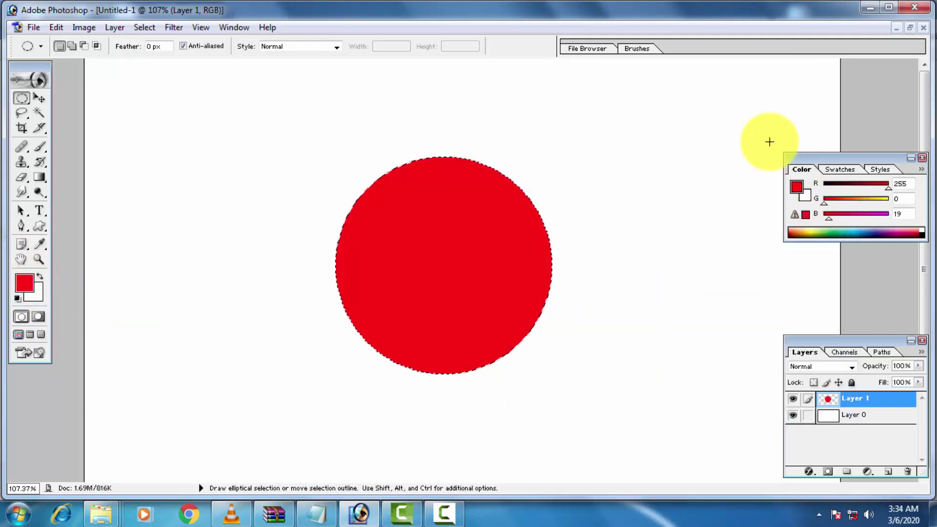
left_click(205, 101)
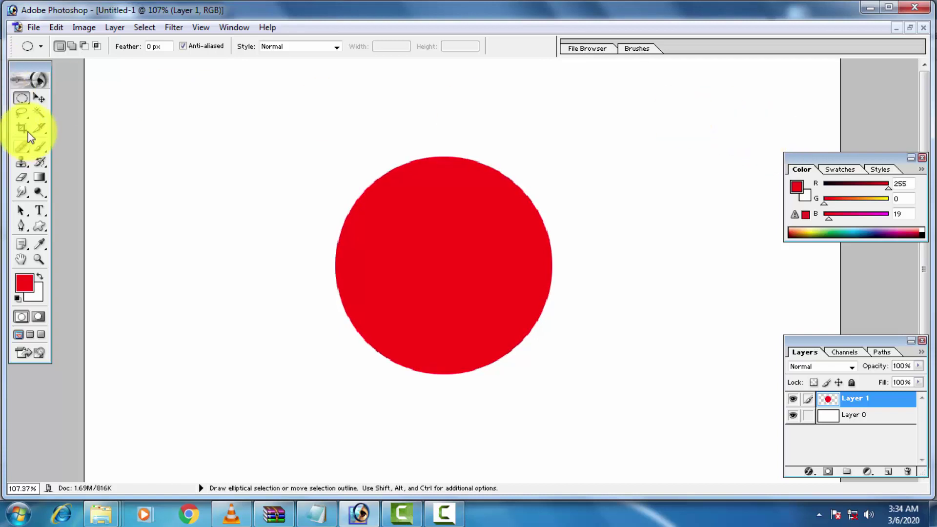
Nudge the red circle into place and duplicate Layer 1.
left_click(42, 100)
left_click_drag(429, 290, 427, 293)
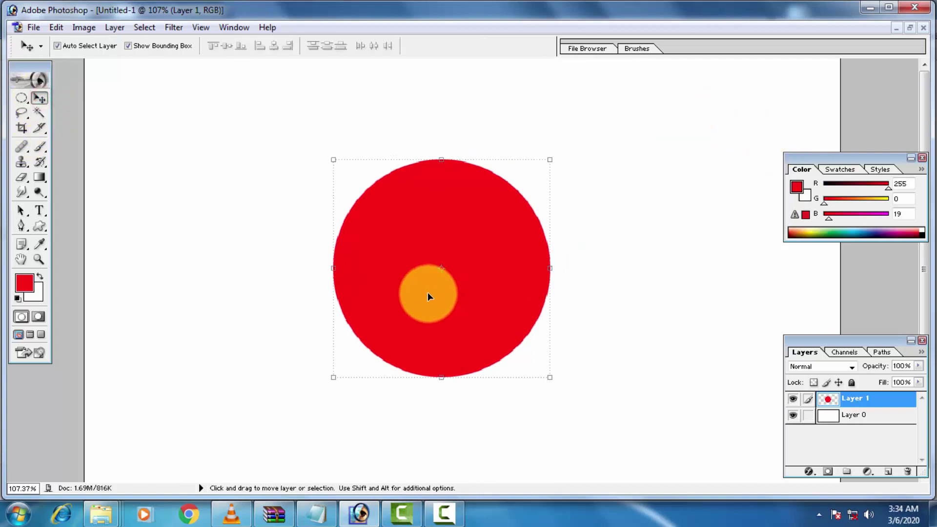
right_click(852, 401)
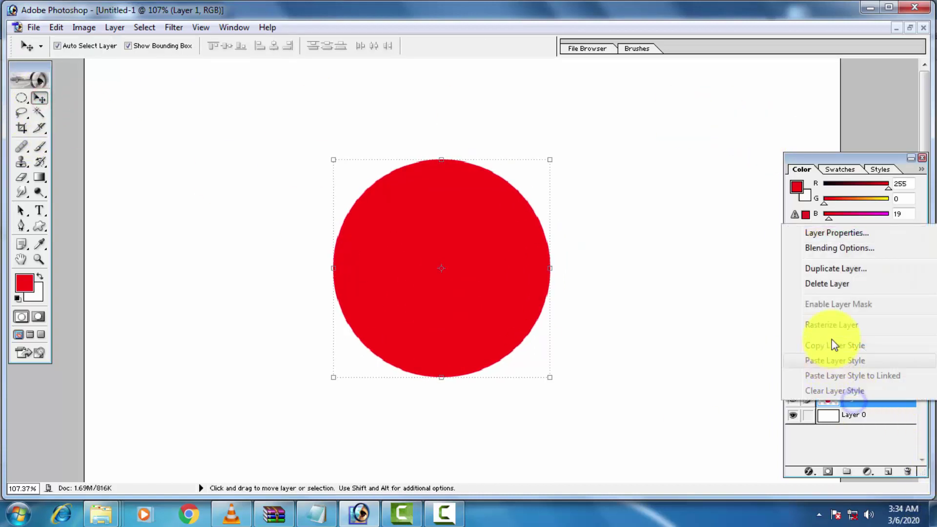
left_click(830, 271)
key("Return")
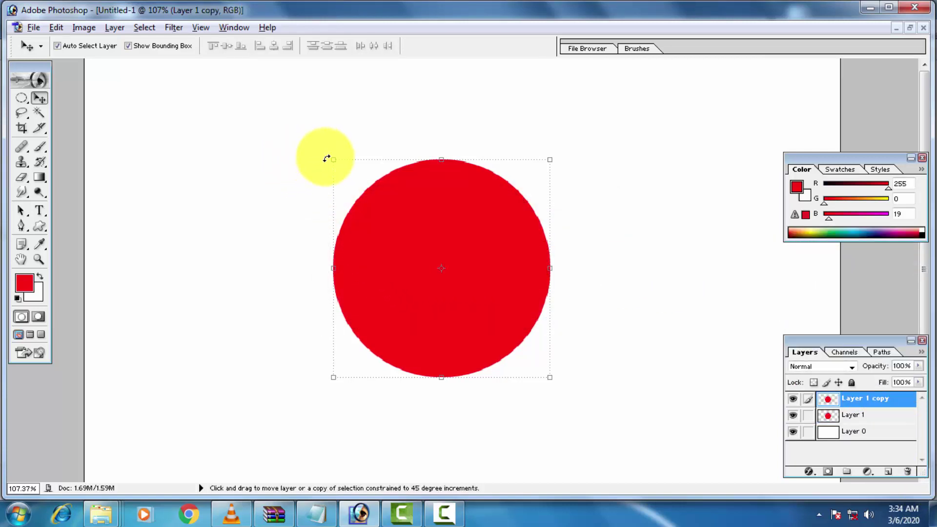
Shrink the copied circle slightly, load it as a selection, and add Layer 2.
left_click_drag(327, 157, 335, 173)
key("Return")
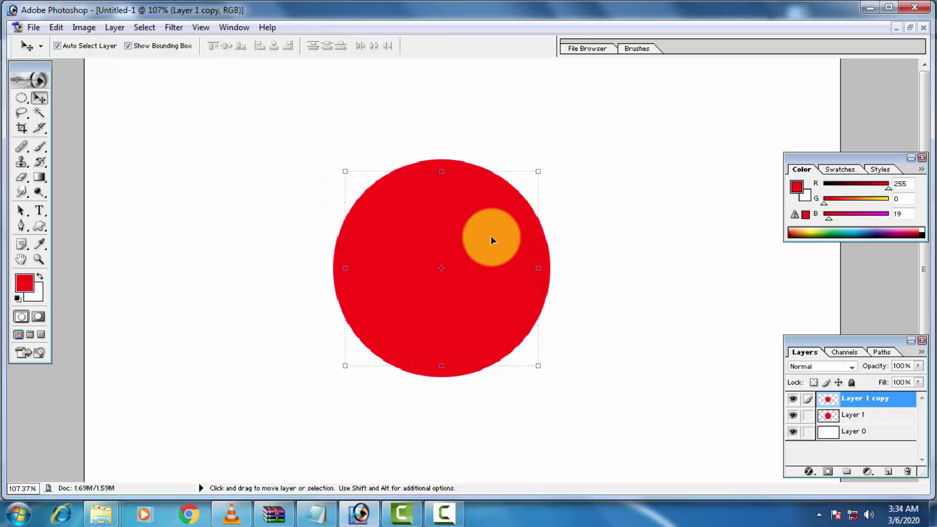
left_click(827, 398, "ctrl")
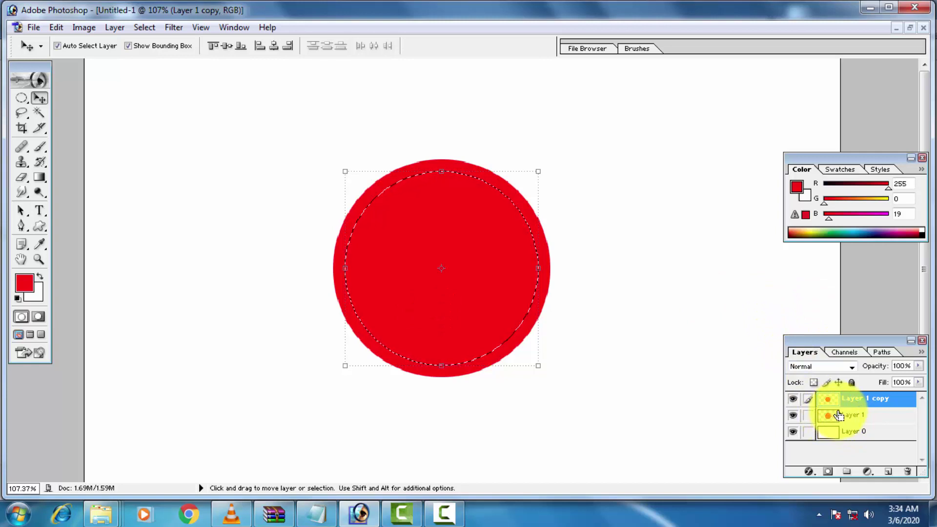
key("ctrl+j")
Give Layer 2 a Color Overlay in darker red DD2121.
left_click(810, 472)
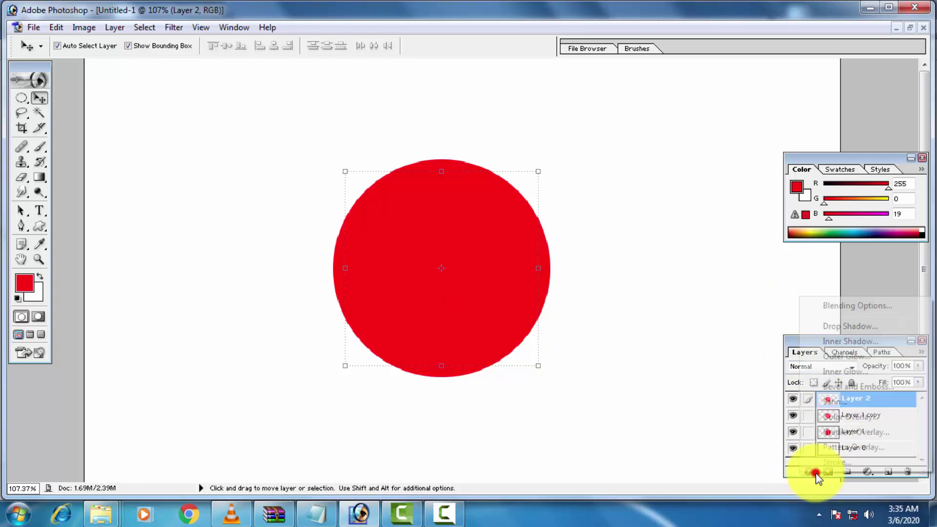
left_click(842, 419)
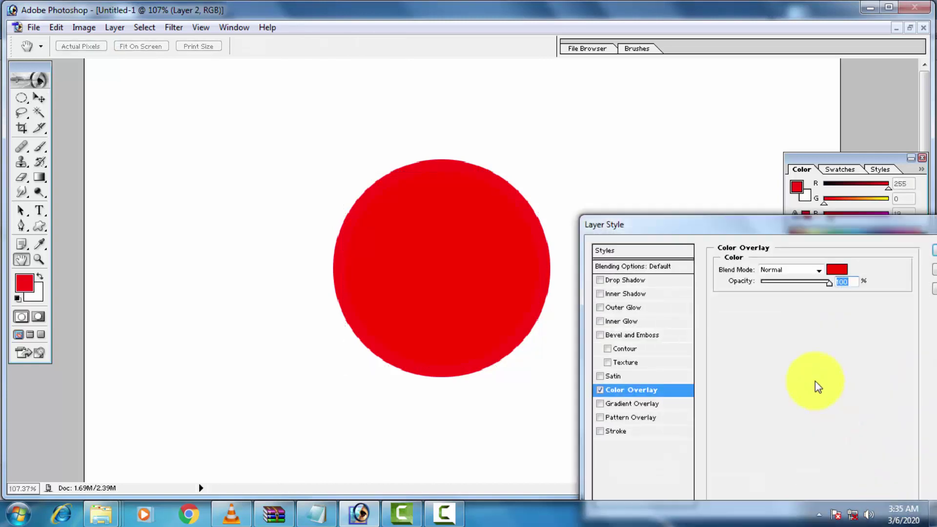
left_click(836, 270)
left_click(670, 263)
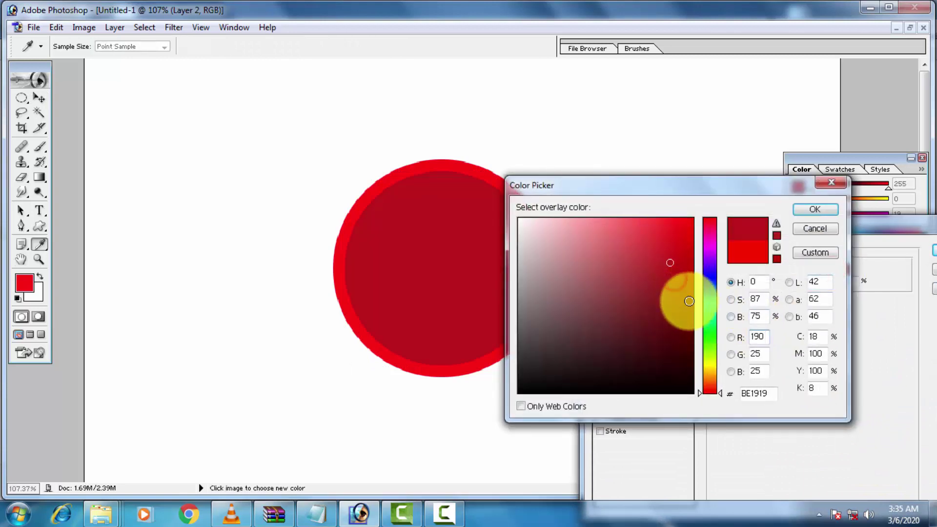
left_click(663, 238)
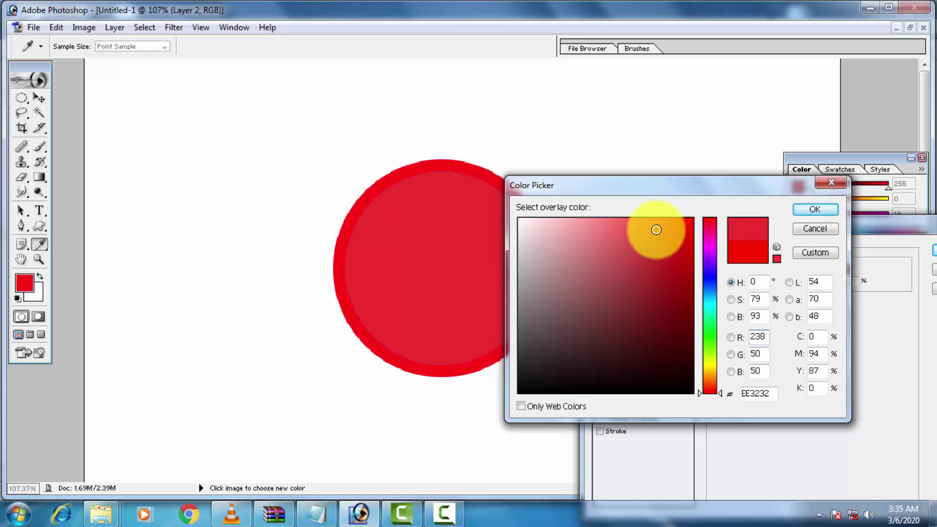
left_click_drag(656, 230, 664, 245)
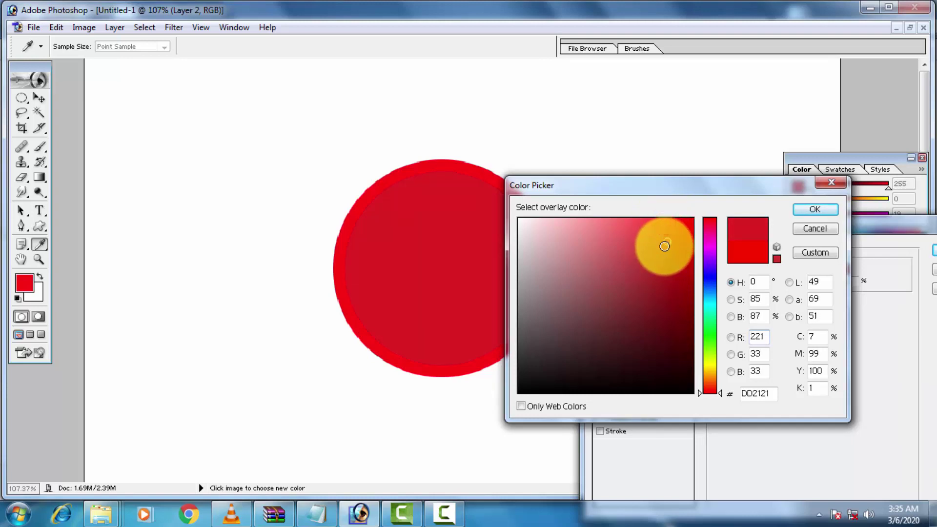
left_click(814, 211)
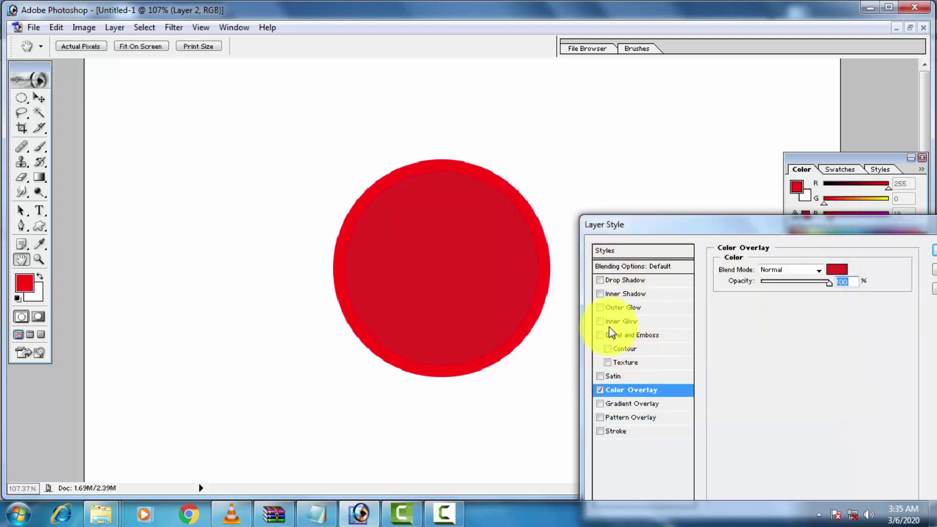
Add a Drop Shadow with distance 8, spread 5 and size 16, and apply.
left_click(604, 431)
left_click(630, 279)
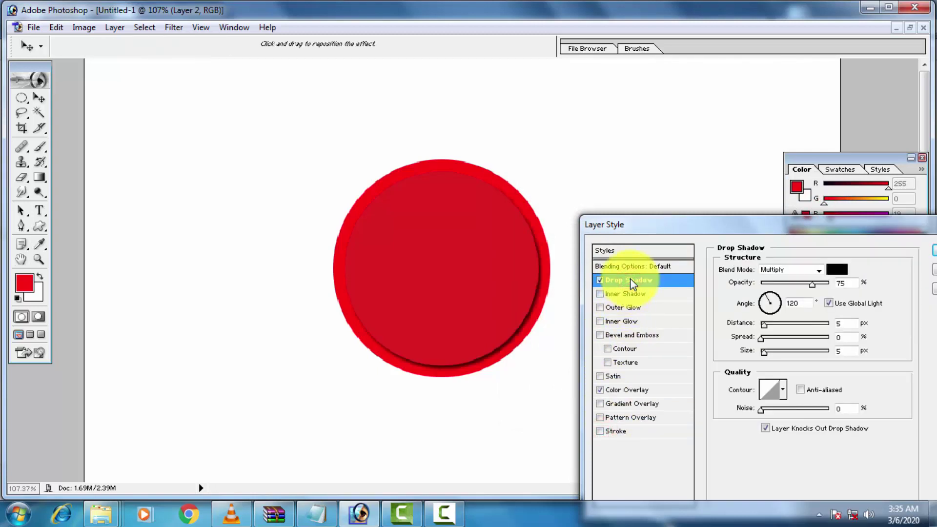
left_click(644, 277)
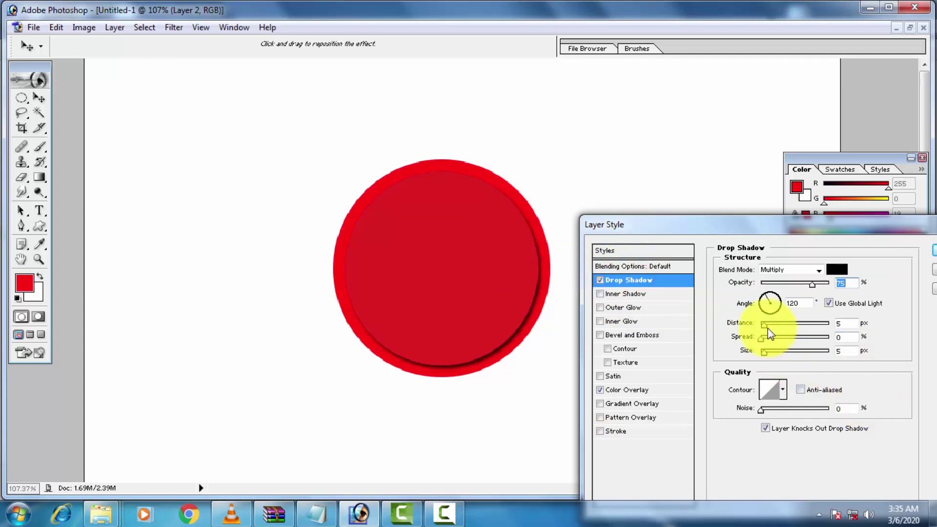
left_click_drag(765, 325, 767, 337)
left_click(765, 351)
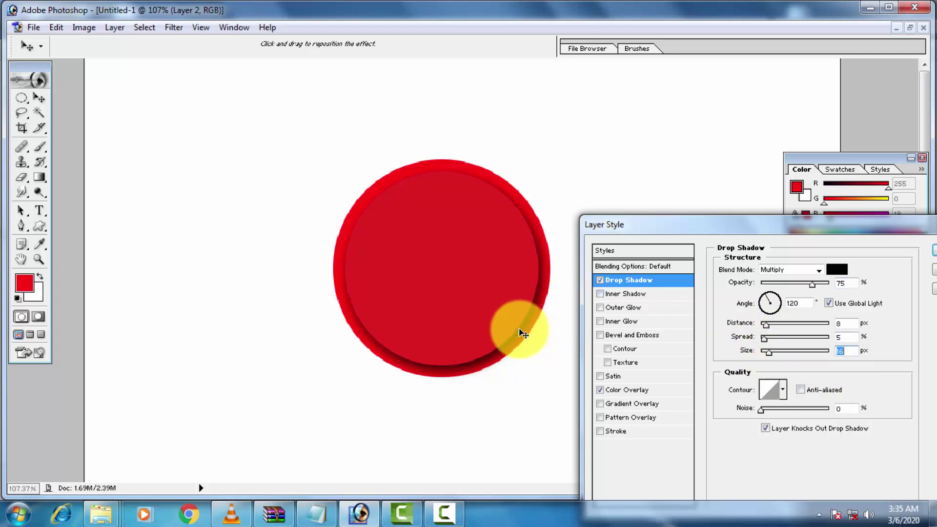
key("Return")
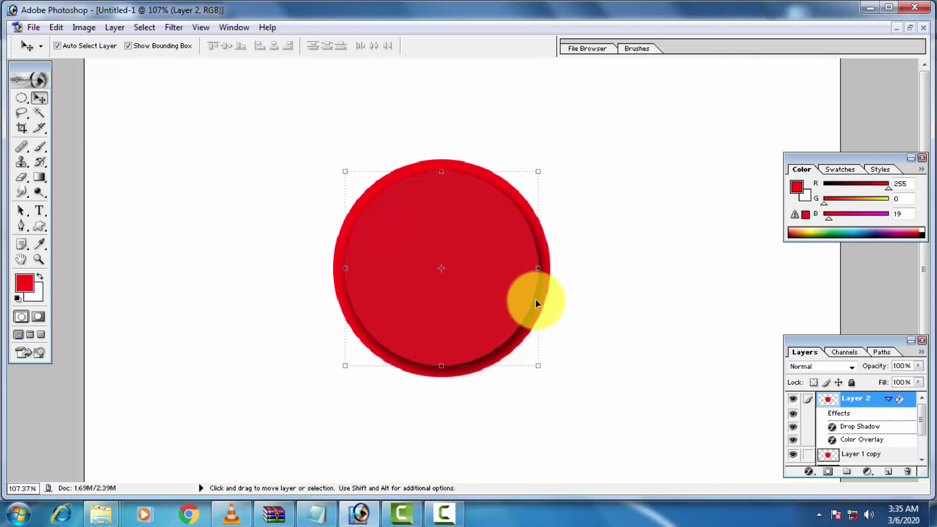
Nudge the Layer 2 disc up slightly and set the zoom to 110%.
left_click_drag(535, 302, 485, 225)
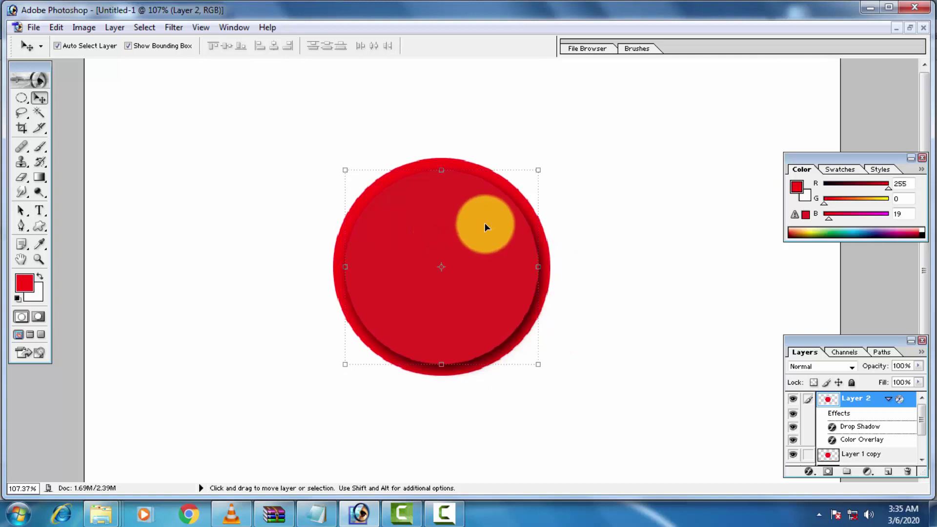
key("ctrl+plus")
key("ctrl+minus")
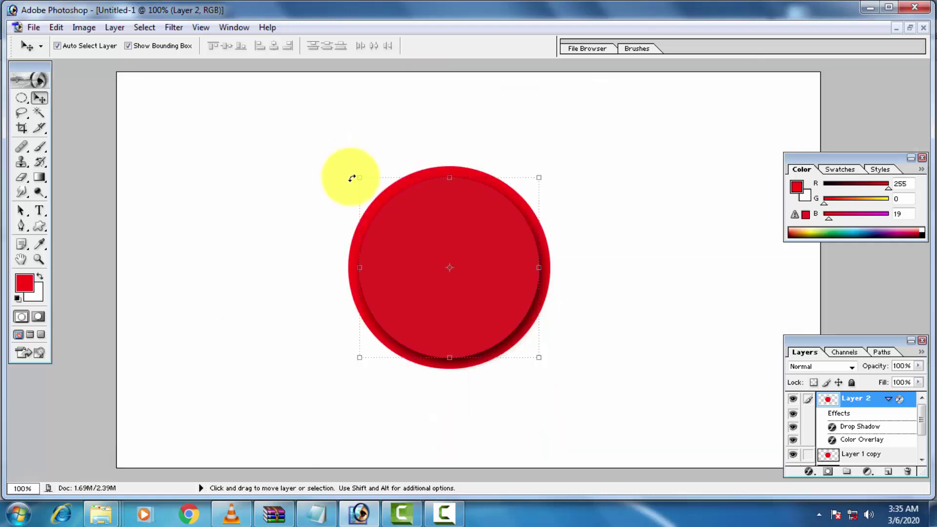
key("ctrl+0")
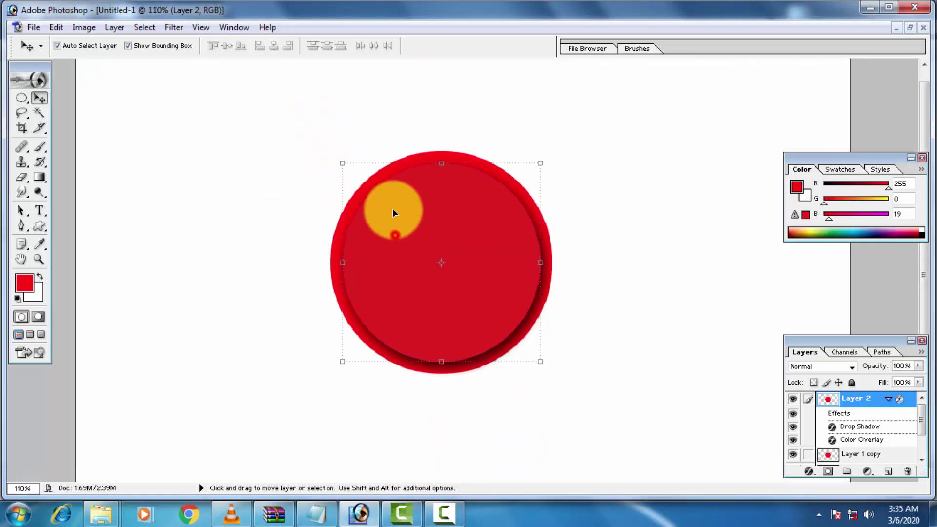
Select Layer 0 and start a new type layer, Layer 3, on the circle.
left_click(595, 239)
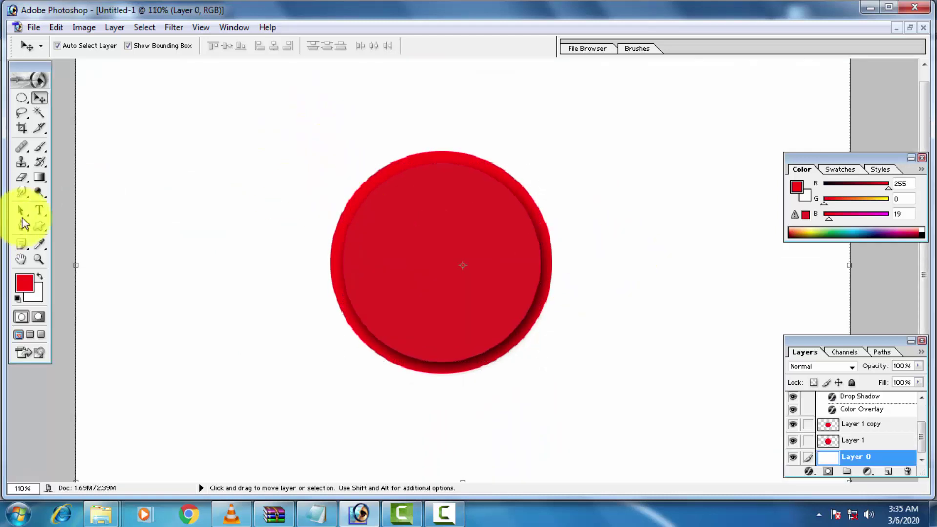
left_click(39, 211)
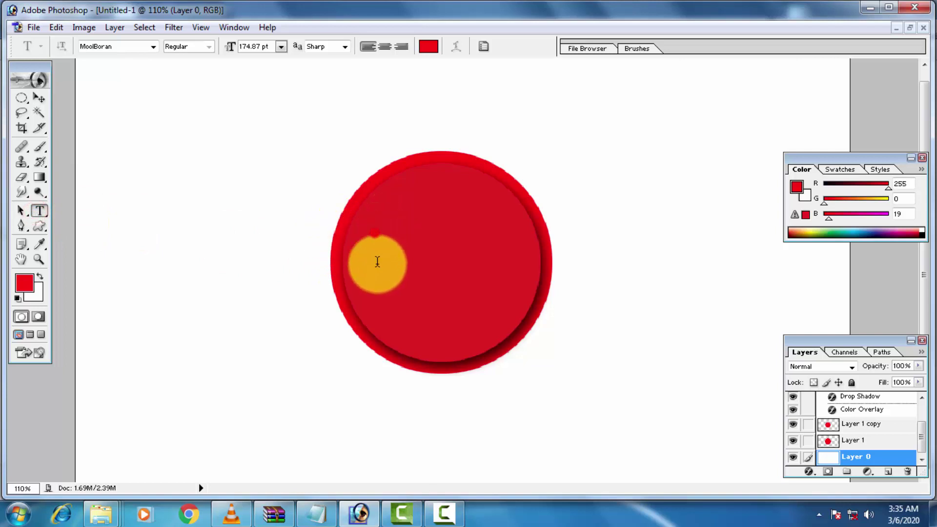
left_click(376, 307)
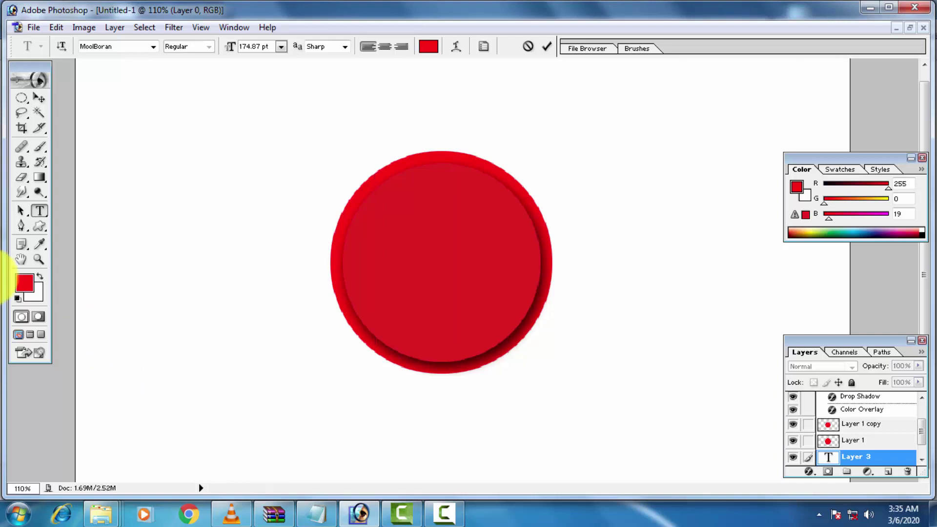
Set the foreground colour to yellow FFFC00.
left_click(20, 259)
left_click(24, 283)
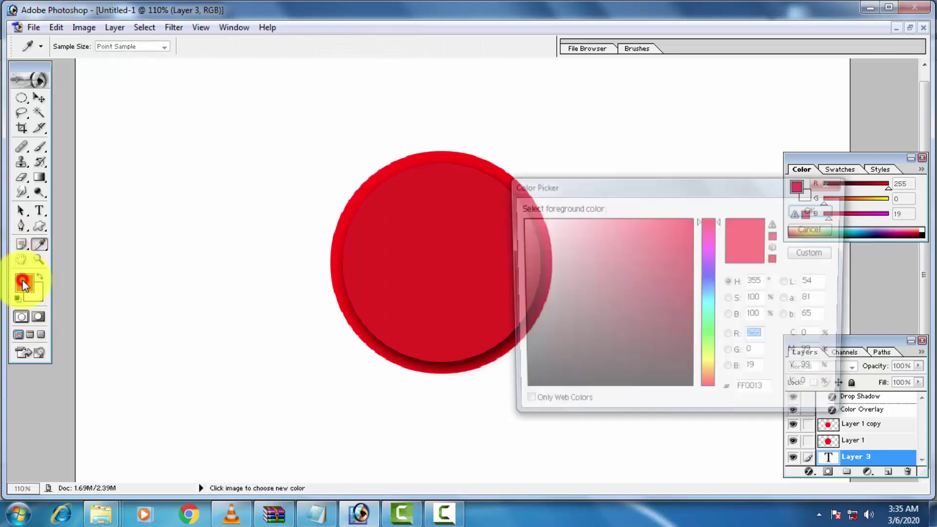
left_click(713, 325)
left_click(710, 290)
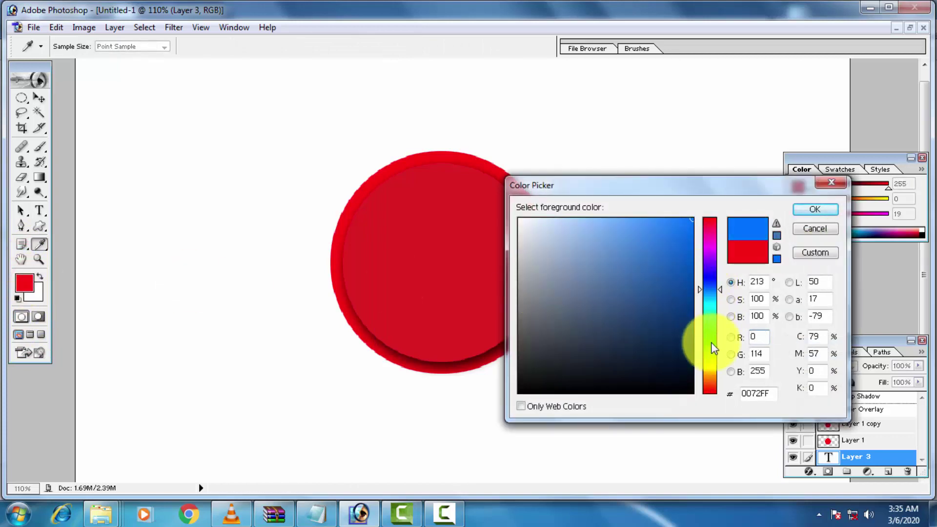
left_click(710, 365)
left_click(815, 210)
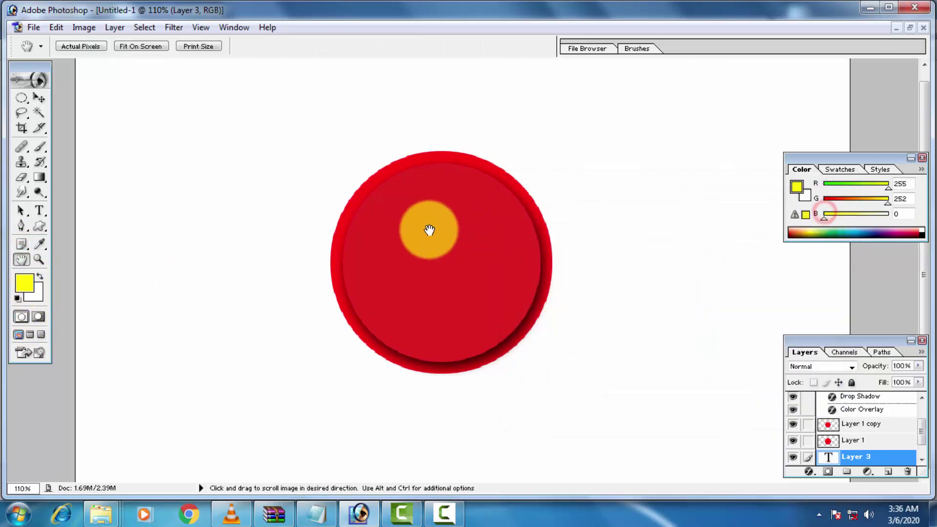
Add a red J text layer on the circle and place it above Layer 2.
left_click(39, 211)
left_click(399, 259)
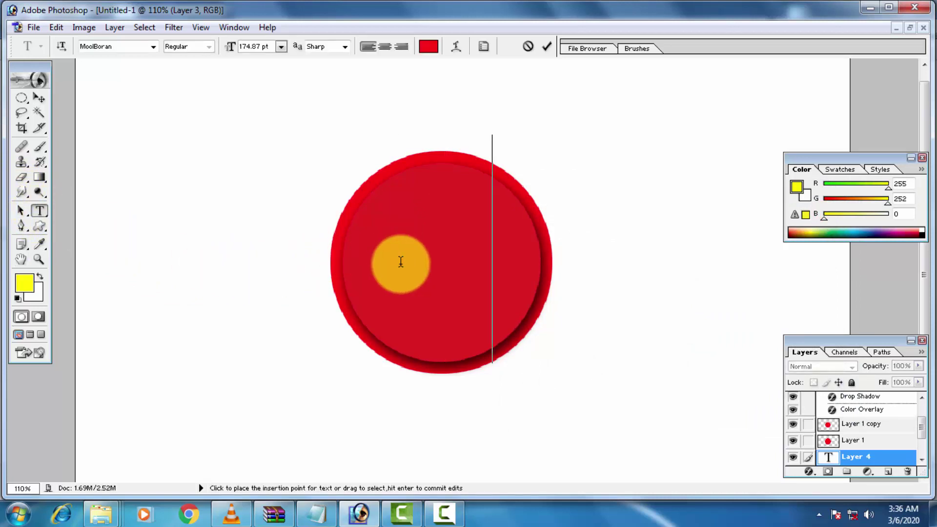
left_click(431, 299)
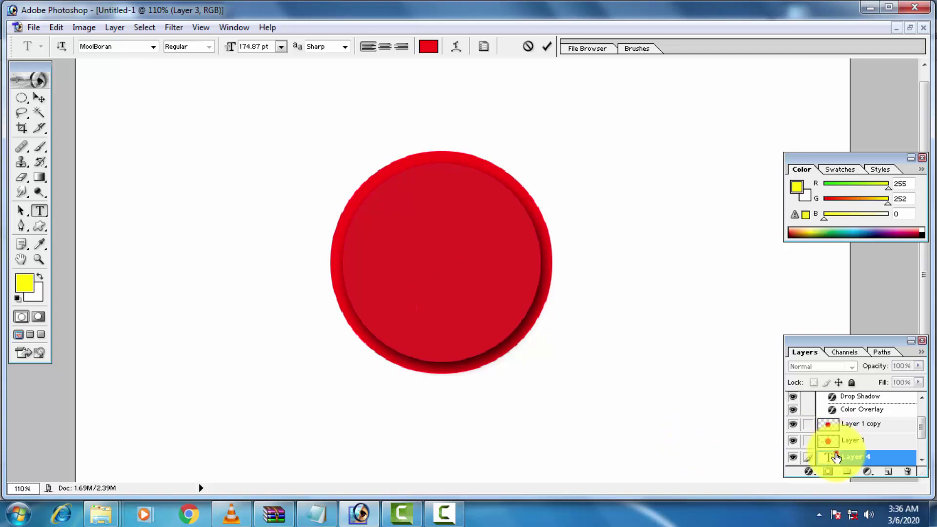
left_click_drag(832, 456, 837, 424)
left_click(445, 277)
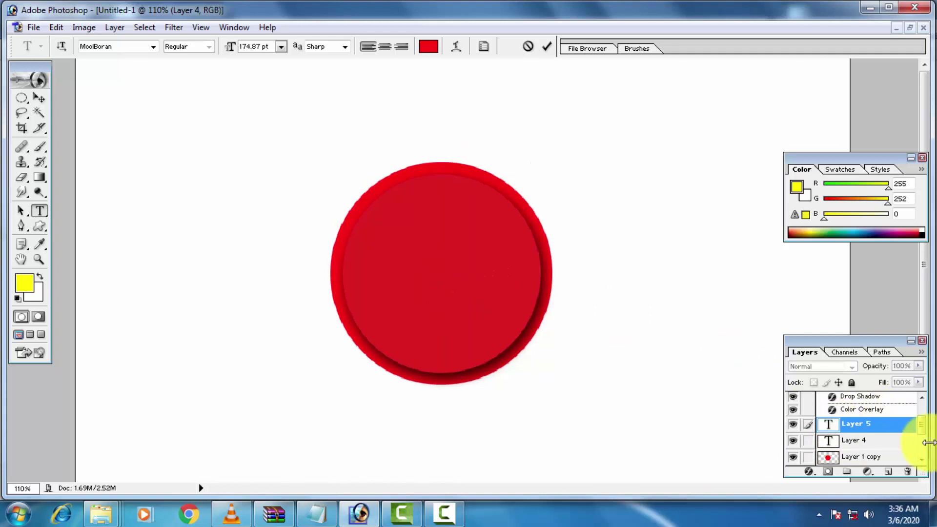
mouse_move(838, 425)
left_mouse_down()
mouse_move(826, 424)
mouse_move(835, 399)
left_mouse_up()
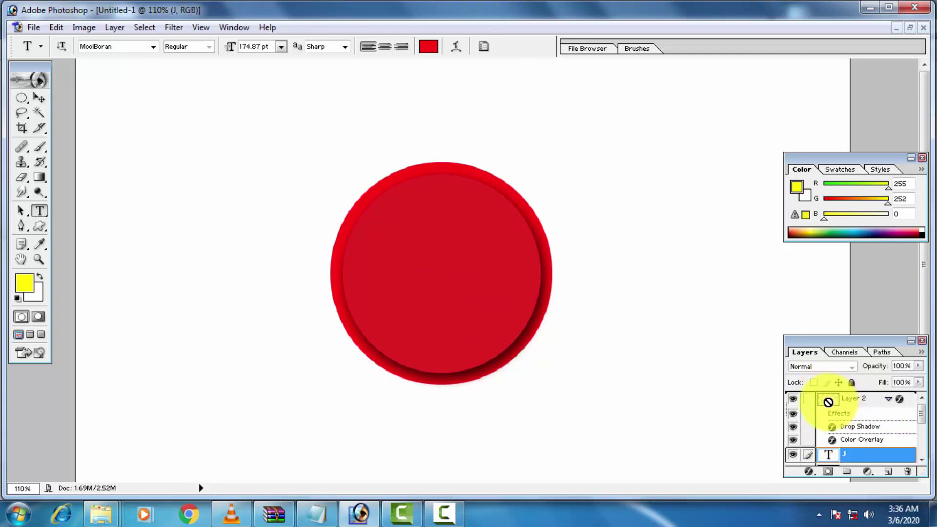
left_click_drag(828, 399, 828, 392)
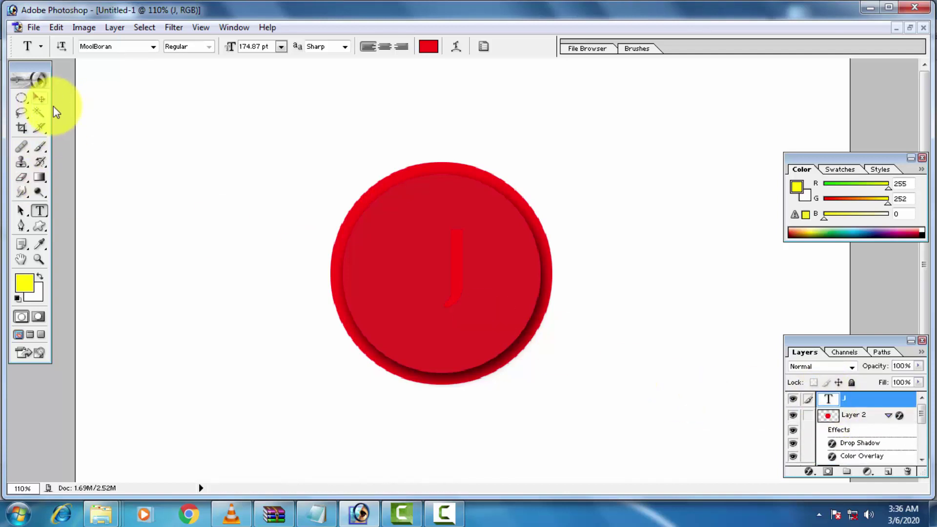
Replace the J on the circle with the text MS.
left_click(472, 259)
key("BackSpace")
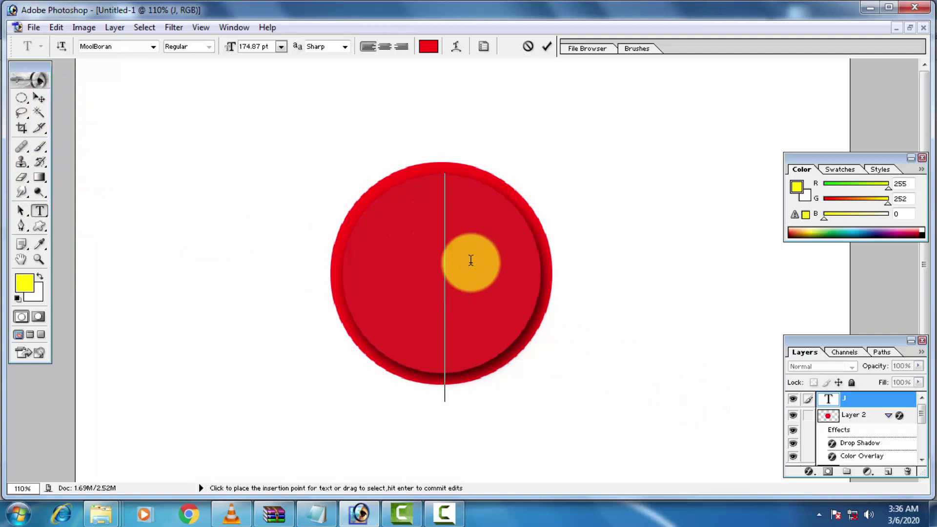
type("J")
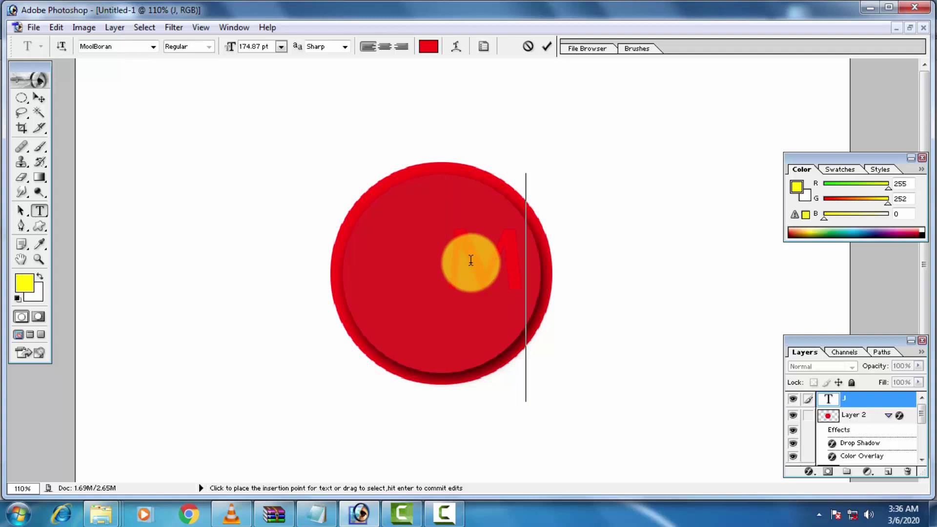
type("S")
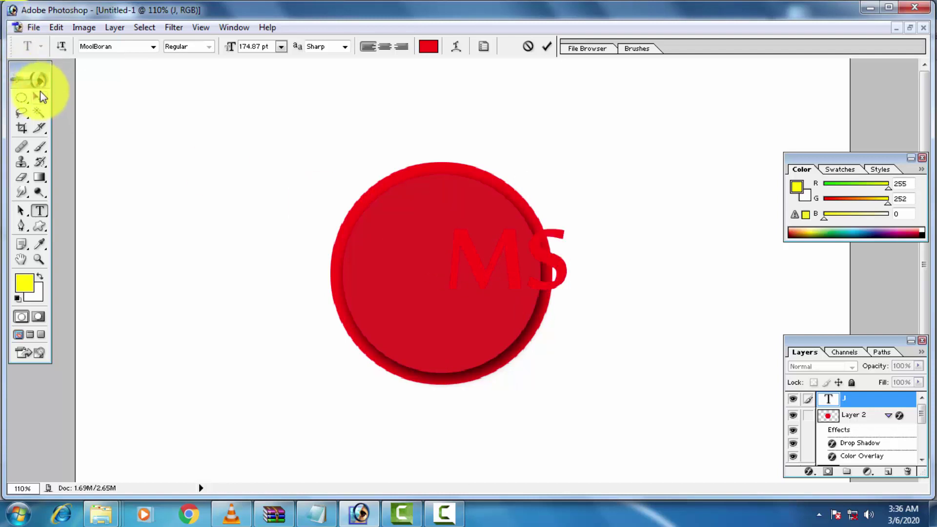
Move the MS text left and enlarge it to about 123%, centred on the circle.
left_click(38, 98)
left_click_drag(467, 244, 411, 256)
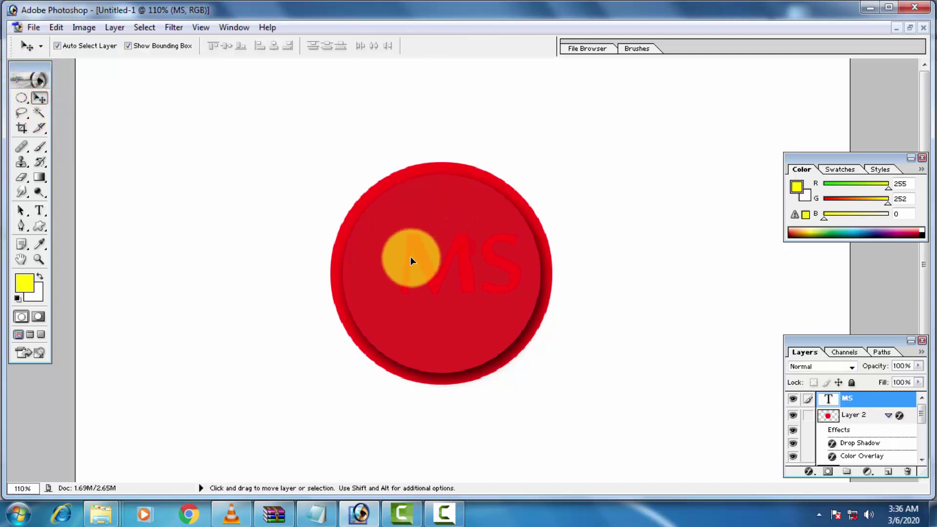
left_click_drag(378, 305, 345, 321)
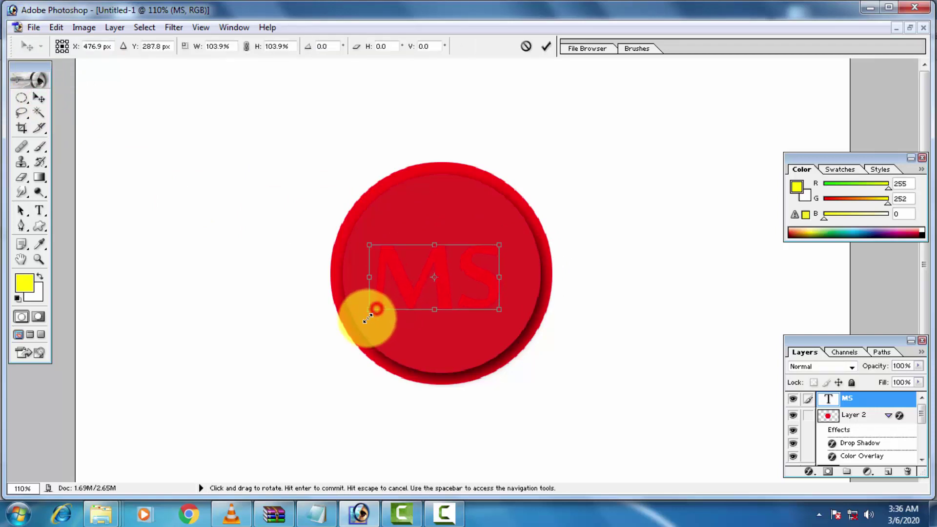
key("Return")
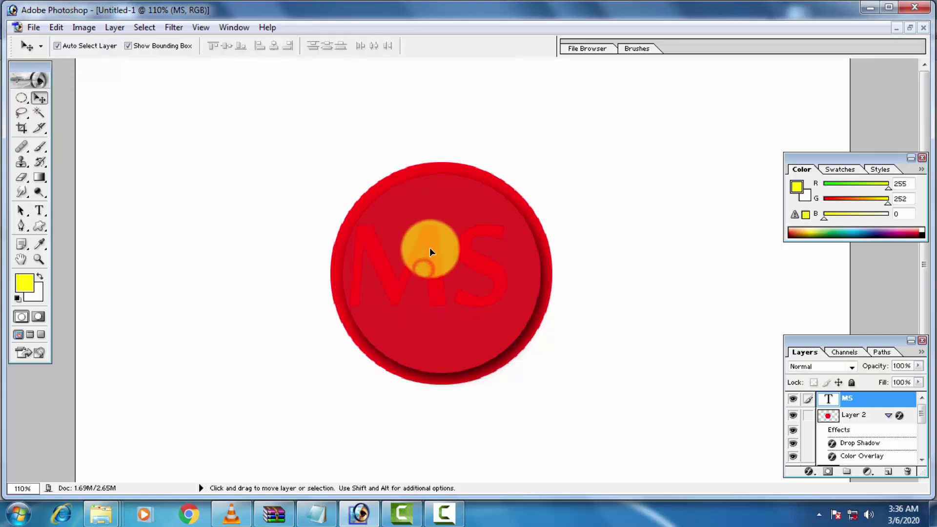
left_click(436, 251)
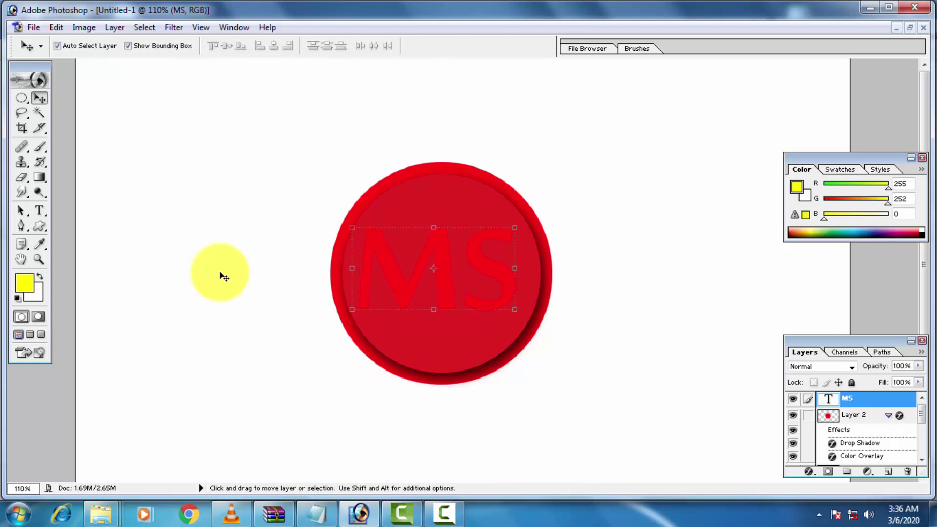
Give the MS text a bright green Color Overlay.
left_click(809, 471)
left_click(841, 422)
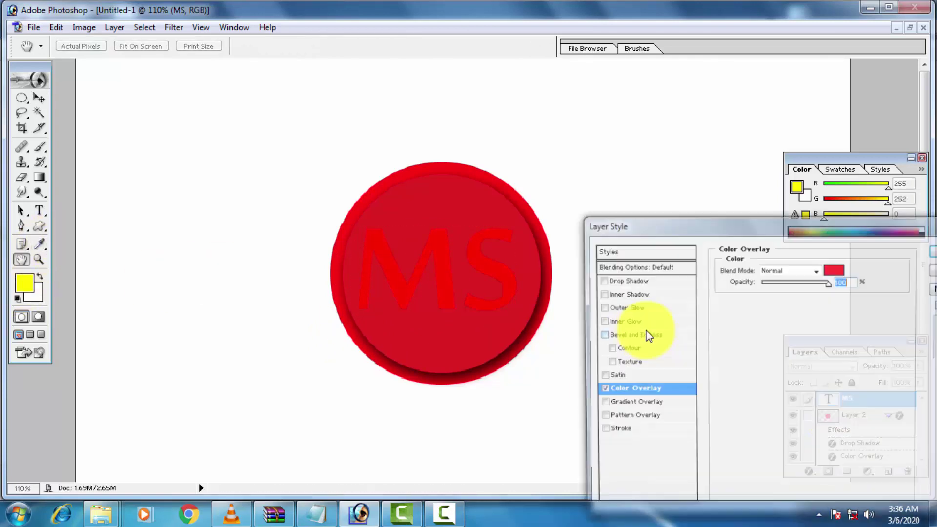
left_click(837, 270)
left_click_drag(710, 293, 710, 343)
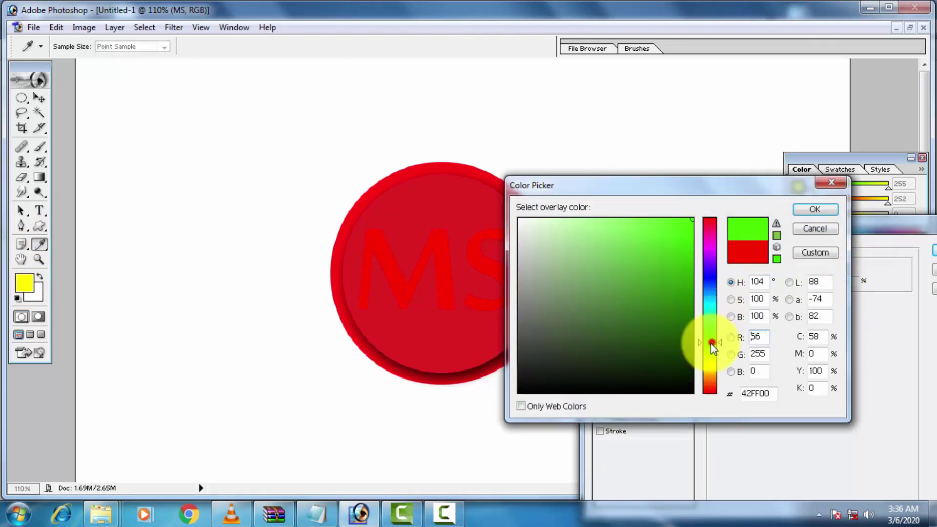
left_click(813, 209)
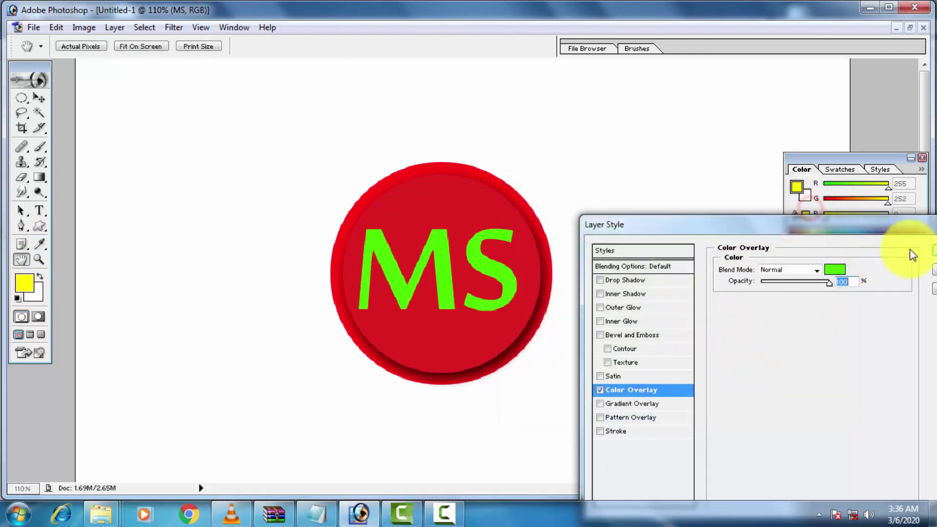
Enable a drop shadow and add a white 1 px Stroke outline to MS.
left_click(627, 281)
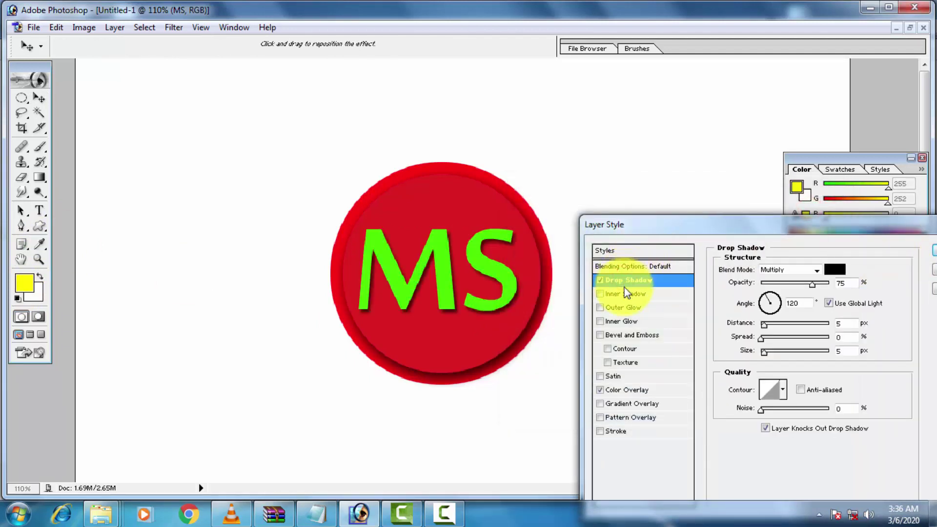
left_click(610, 432)
left_click(752, 348)
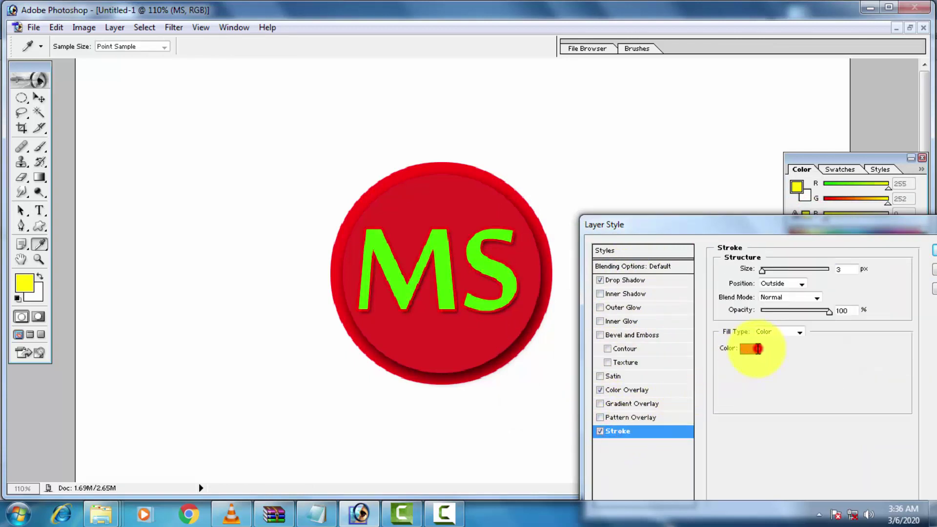
left_click(485, 208)
left_click(520, 220)
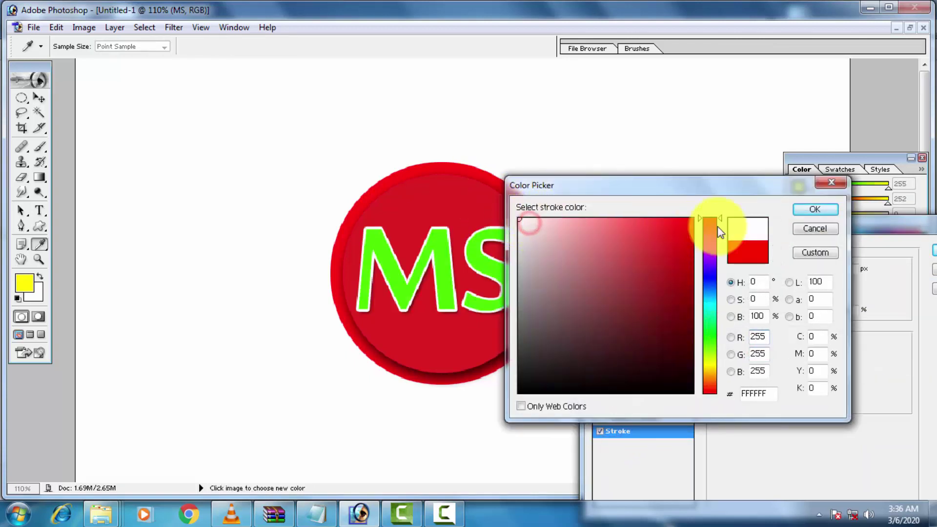
left_click(815, 208)
left_click_drag(766, 271, 766, 273)
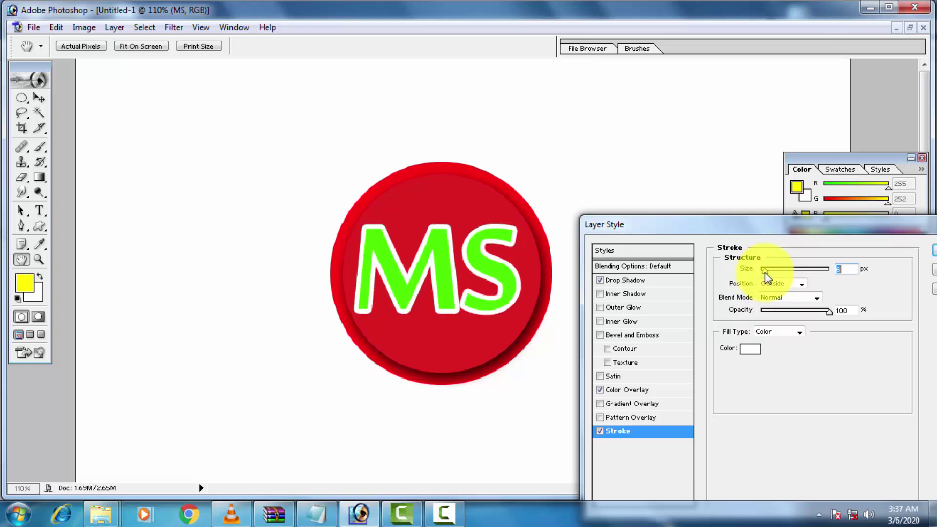
Set the MS drop shadow size to 16 with lower spread, and apply the styles.
left_click(629, 280)
mouse_move(764, 352)
left_mouse_down()
mouse_move(771, 358)
mouse_move(768, 339)
left_mouse_up()
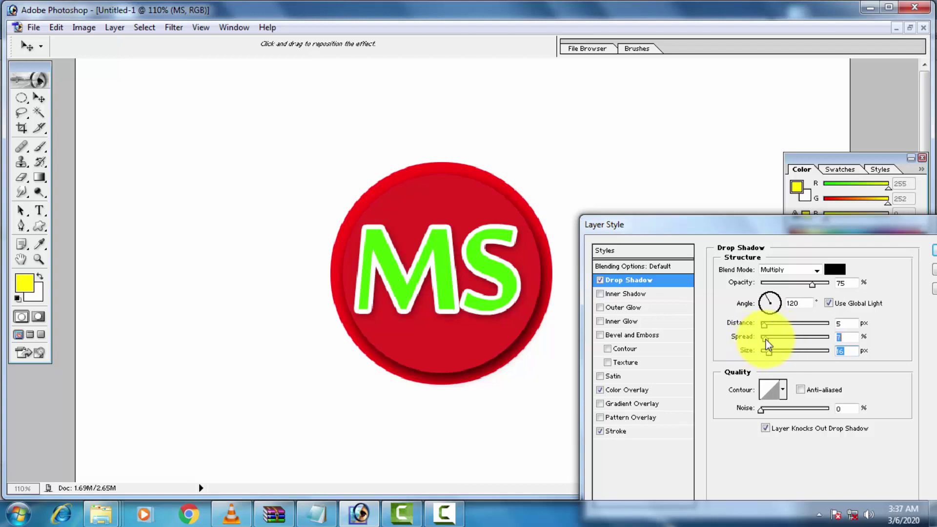
left_click(766, 337)
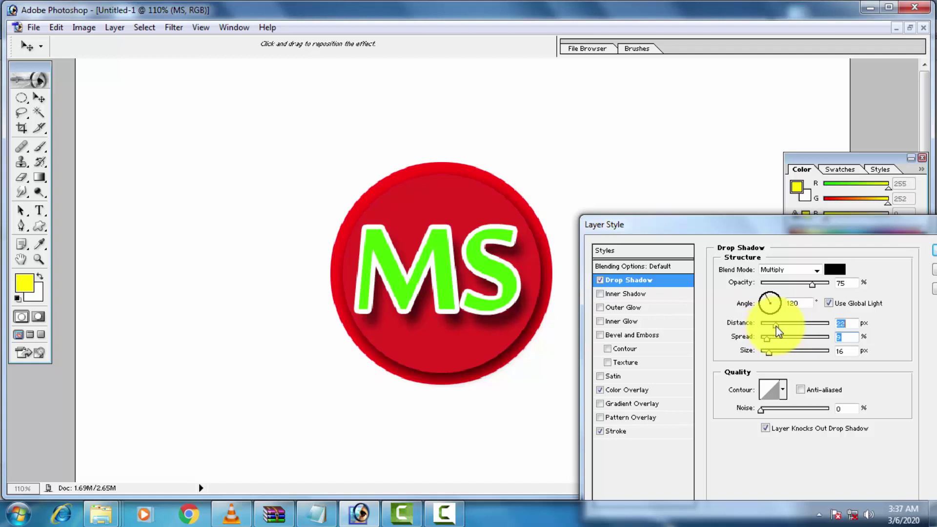
key("Return")
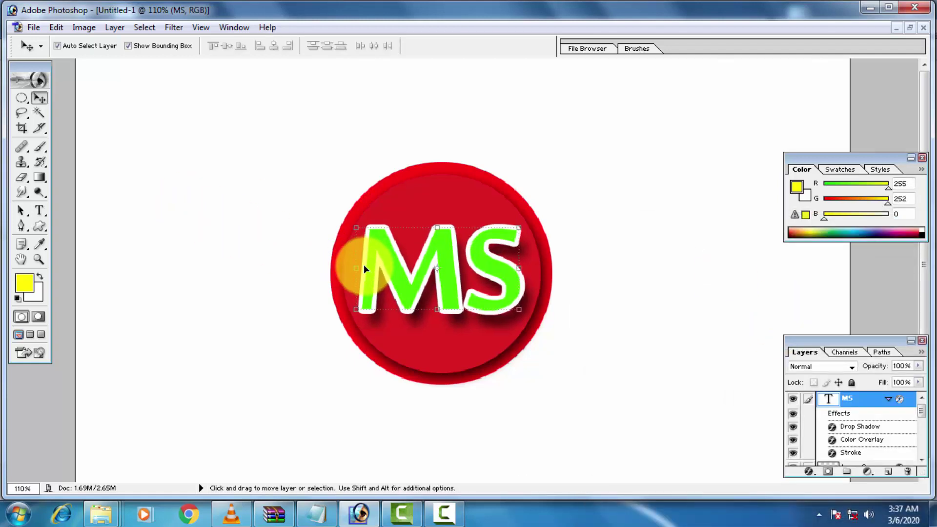
Duplicate the MS text layer as MS copy and offset it slightly.
left_click_drag(364, 266, 370, 266)
left_click(427, 195)
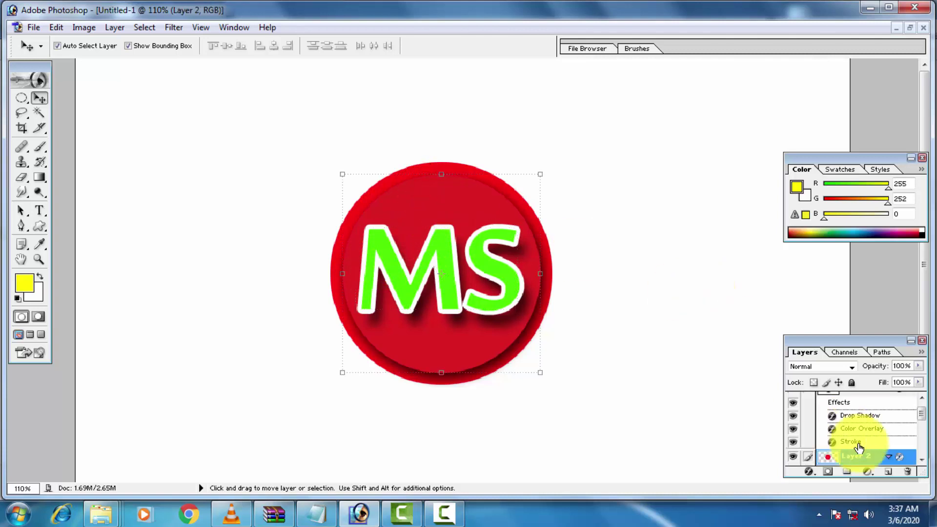
left_click(496, 266)
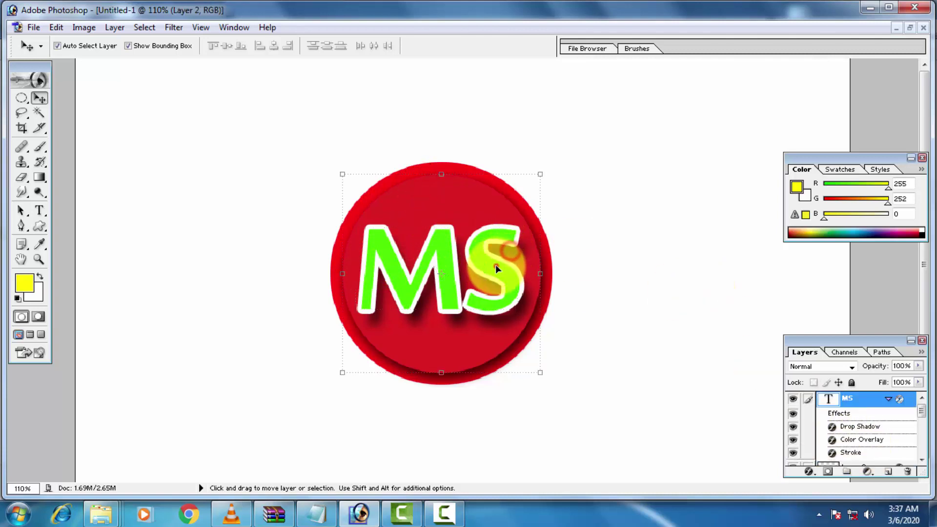
key("ctrl+j")
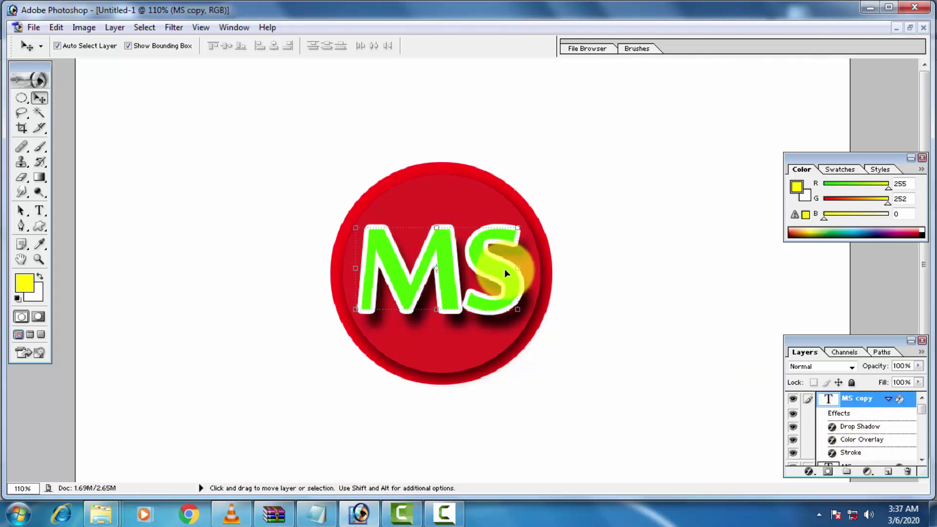
left_click_drag(450, 273, 444, 266)
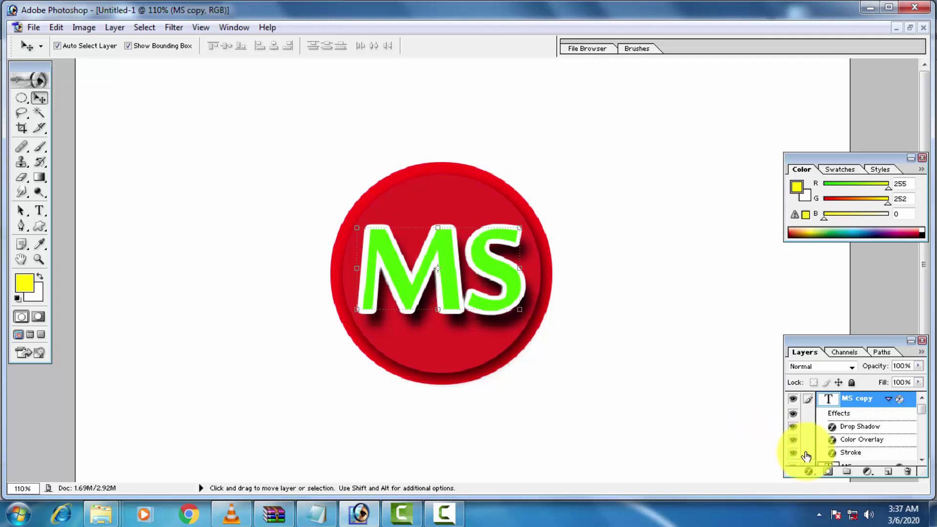
Change the MS copy Color Overlay to purple.
left_click(809, 471)
left_click(846, 413)
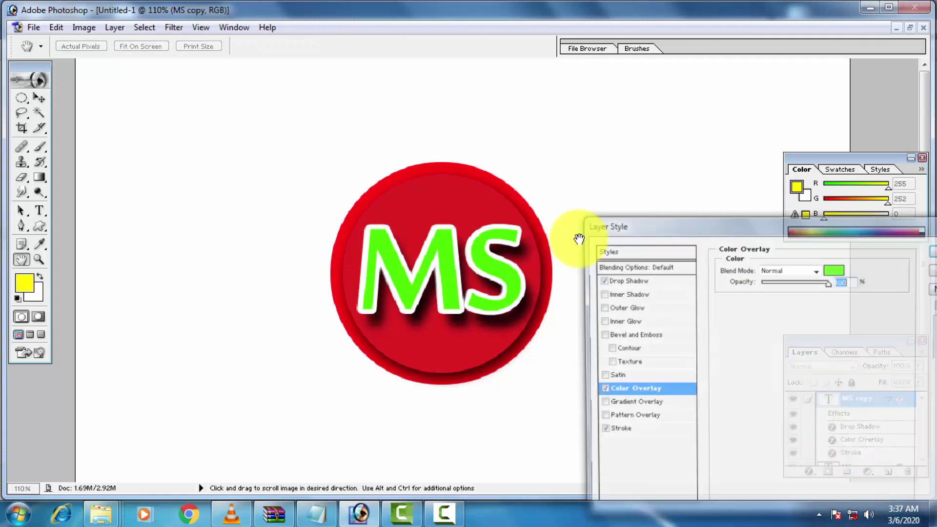
left_click(836, 275)
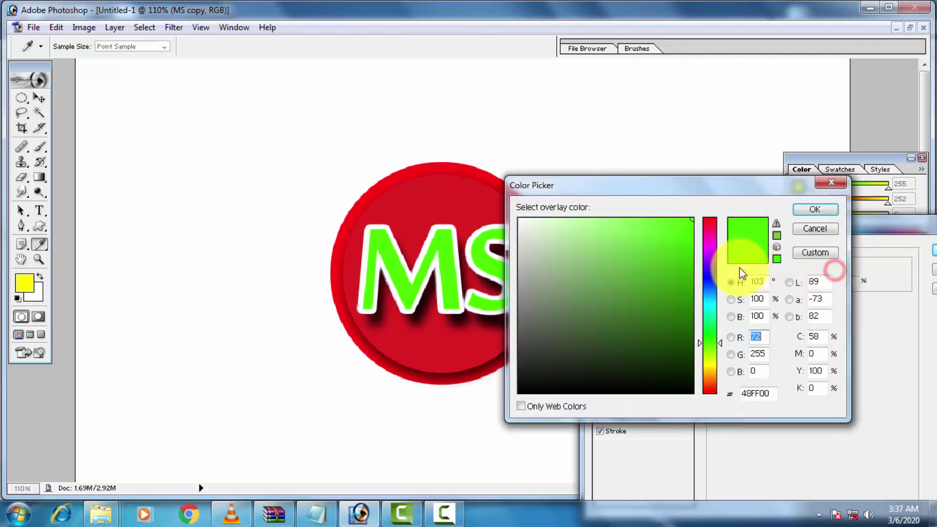
left_click(709, 253)
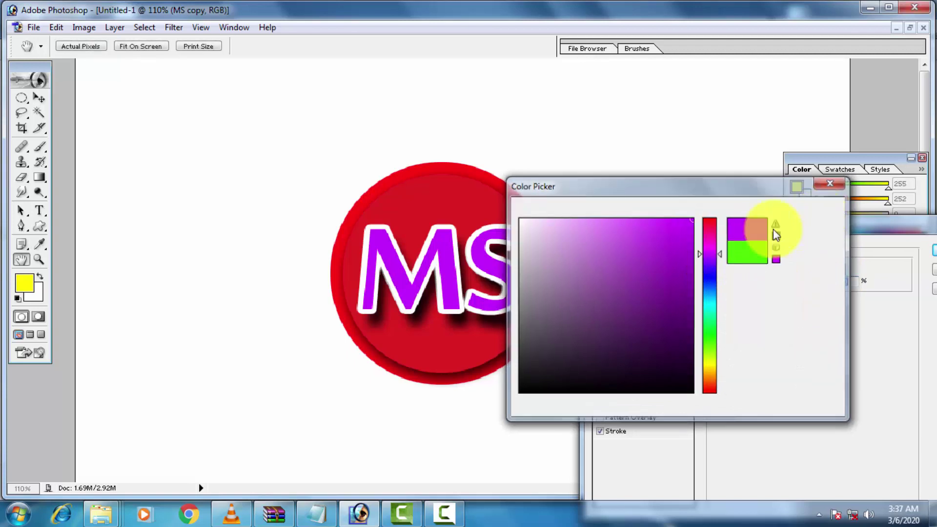
left_click(800, 211)
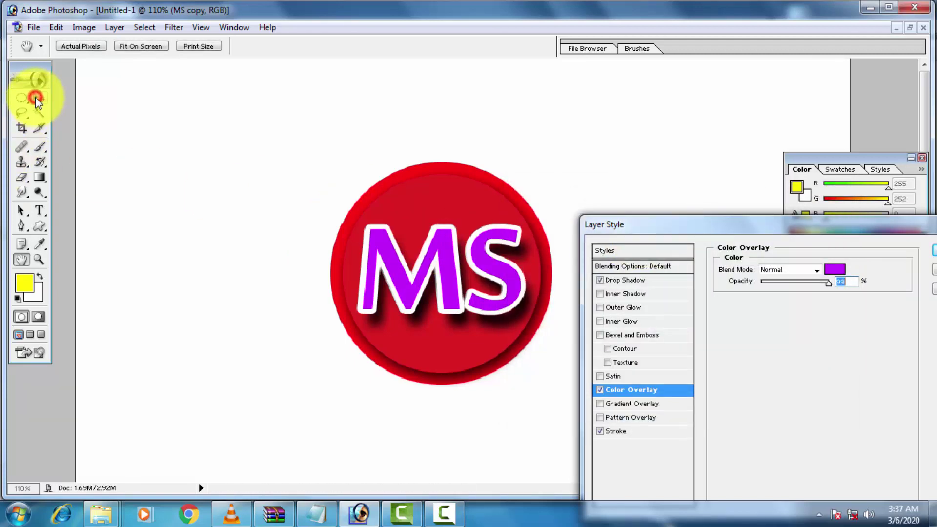
left_click(35, 97)
Nudge the MS text a few pixels down and right with the arrow keys.
left_click(933, 252)
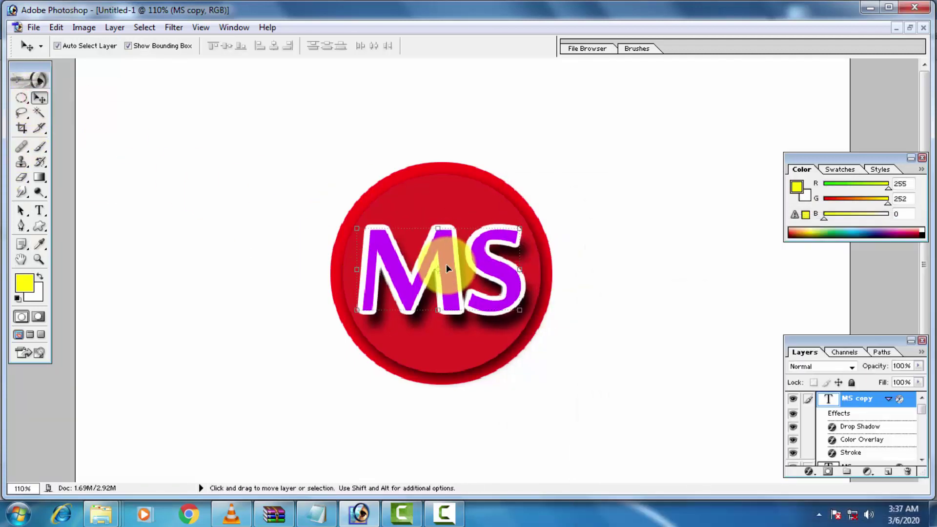
key("Down")
key("Right")
key("Down")
key("Right")
key("Down")
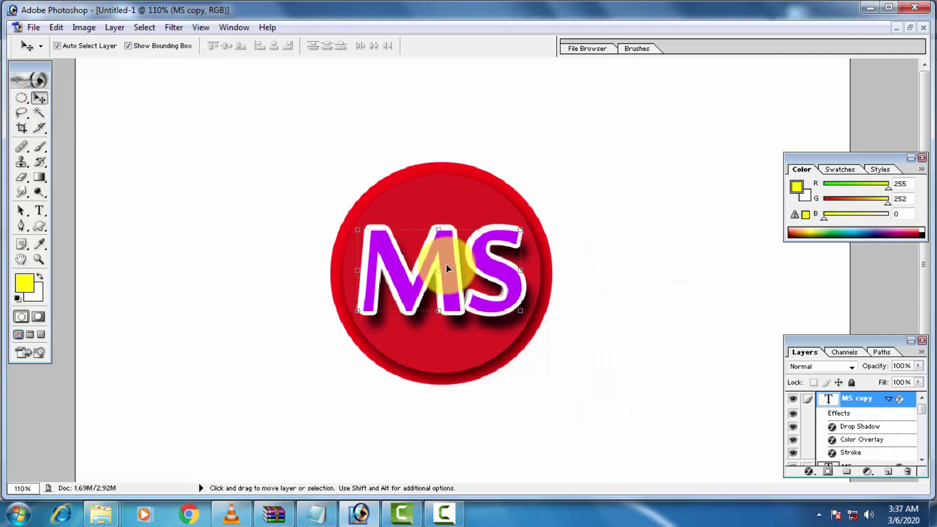
key("Right")
key("Right")
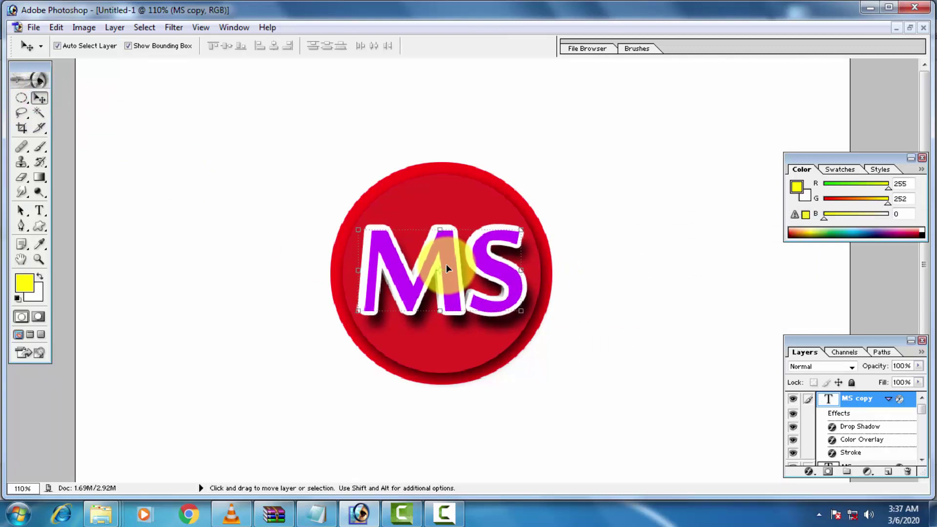
key("Up")
key("Up")
key("Up")
key("Up")
key("Up")
key("Up")
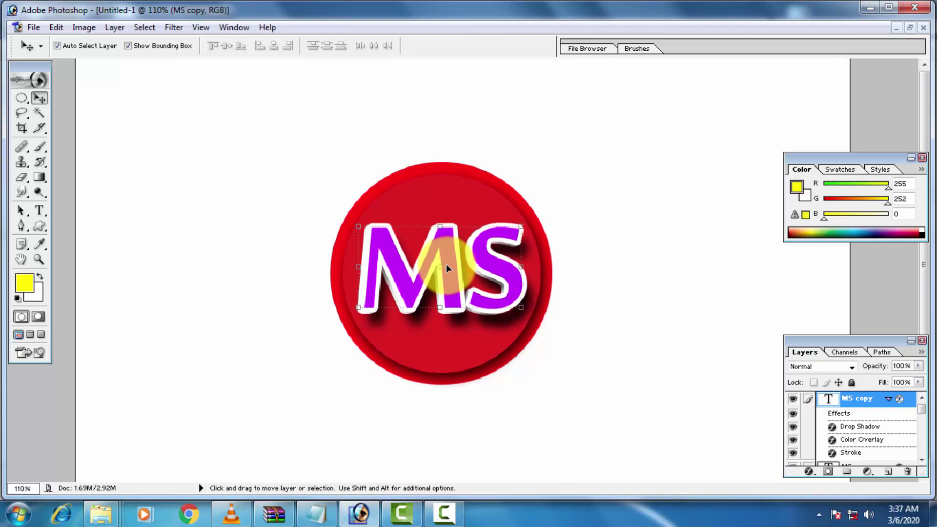
Draw a rectangular selection surrounding the circle badge.
left_click(579, 249)
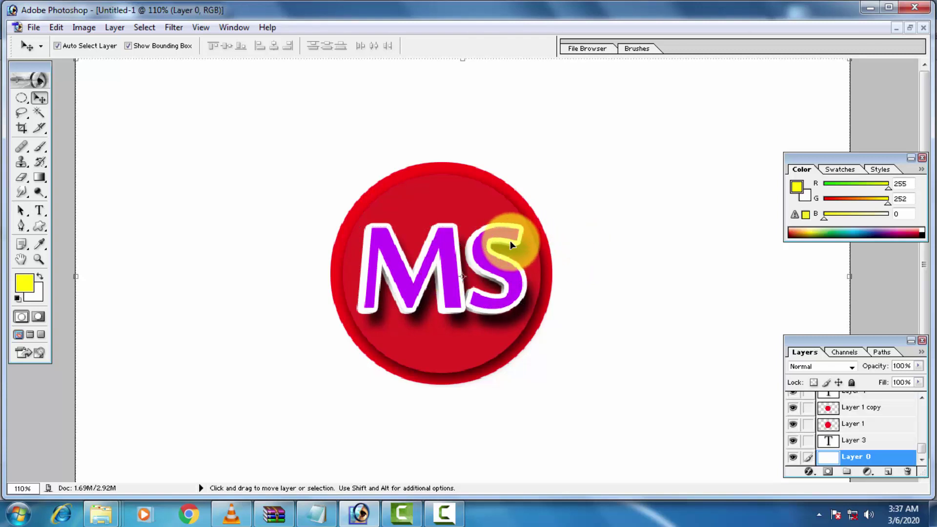
left_click(511, 241)
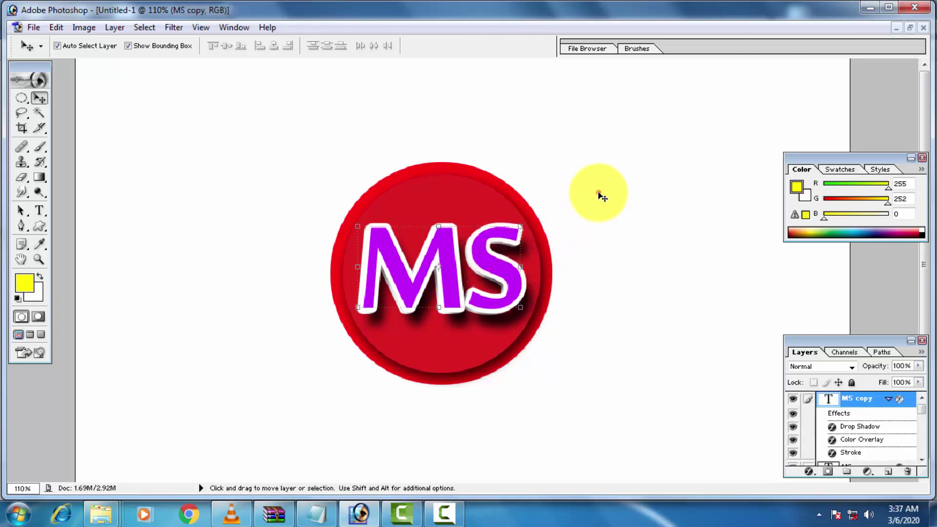
left_click(599, 194)
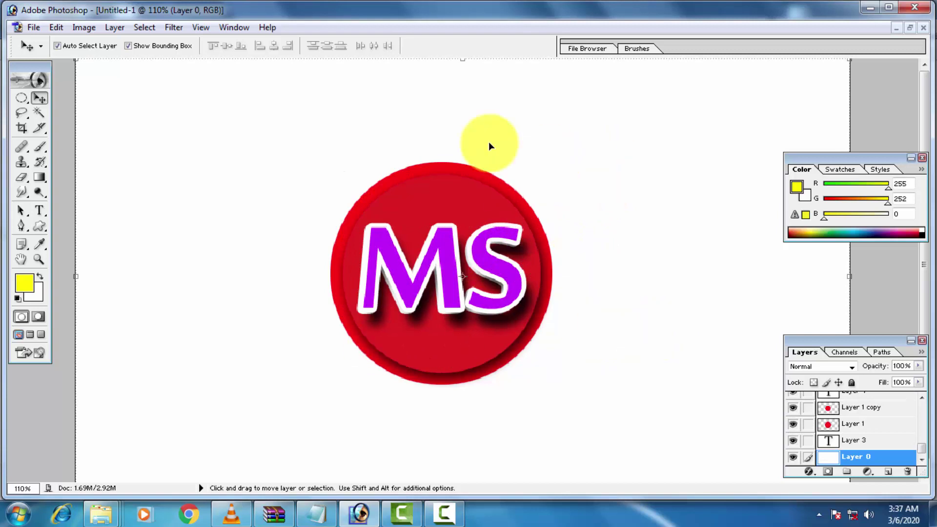
left_click_drag(21, 99, 56, 101)
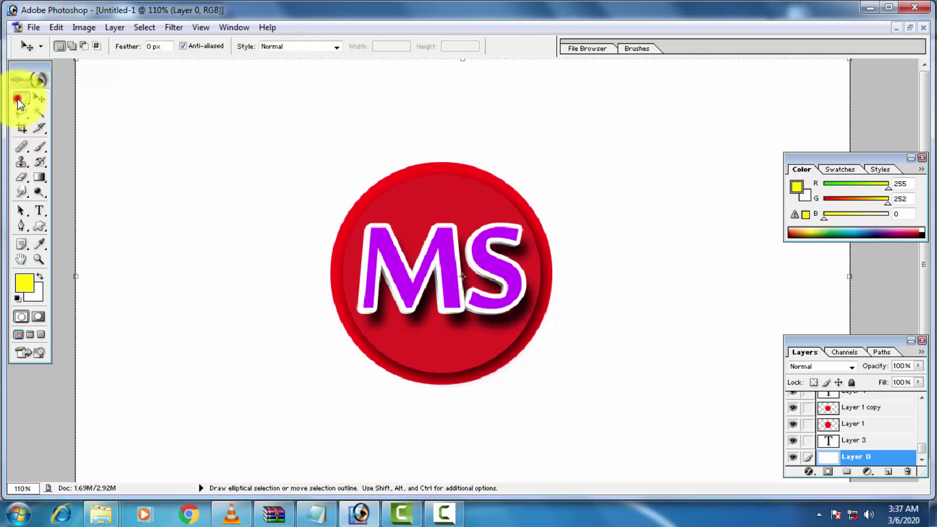
scroll(864, 425, "up", 2)
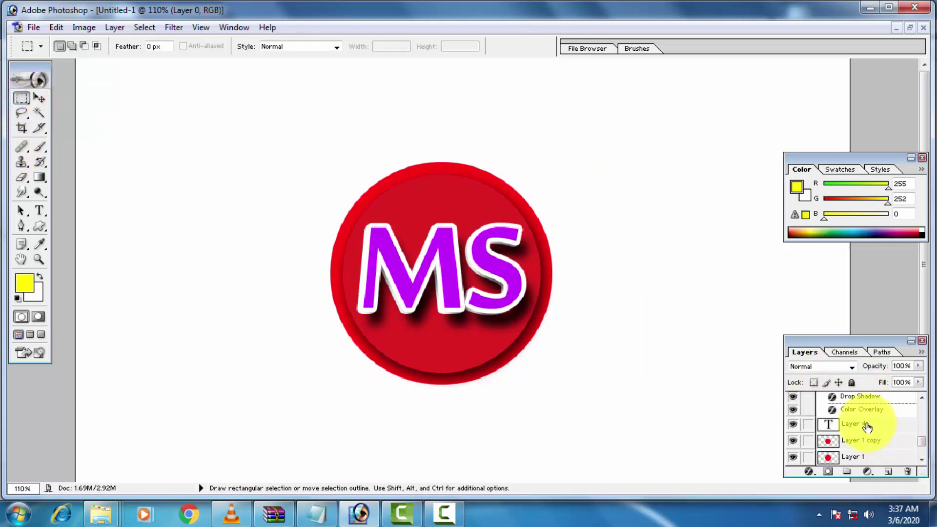
left_click(852, 424)
left_click(890, 473)
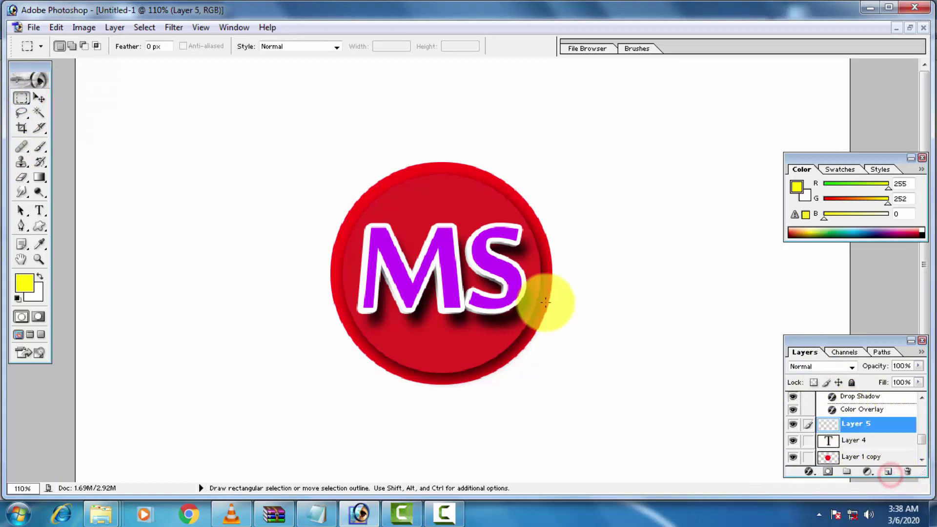
left_click_drag(642, 103, 187, 442)
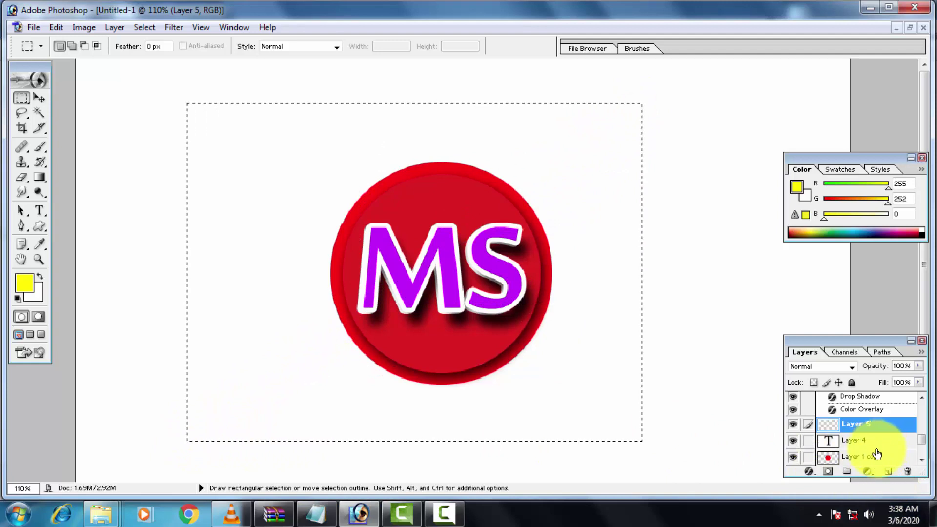
Fill the rectangle with yellow on a new layer near the bottom of the stack.
scroll(874, 449, "down", 2)
left_click(852, 455)
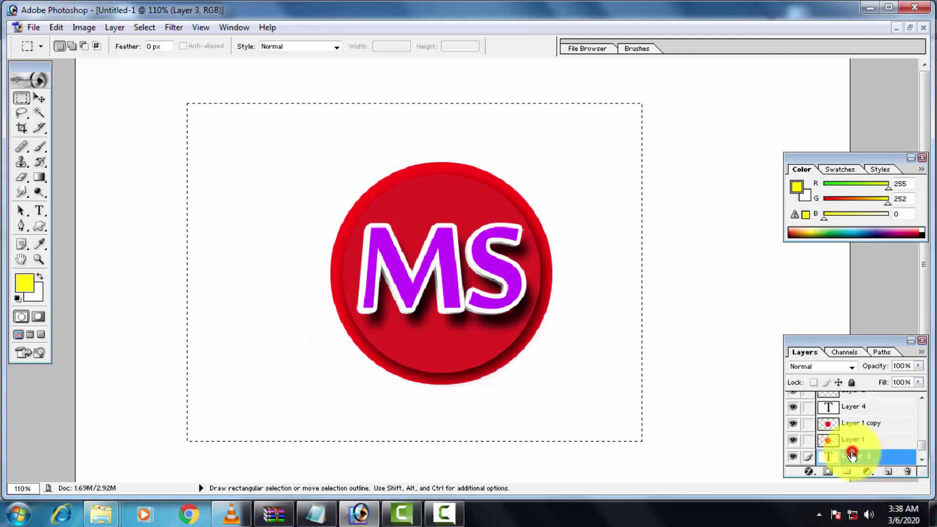
left_click(888, 471)
key("alt+BackSpace")
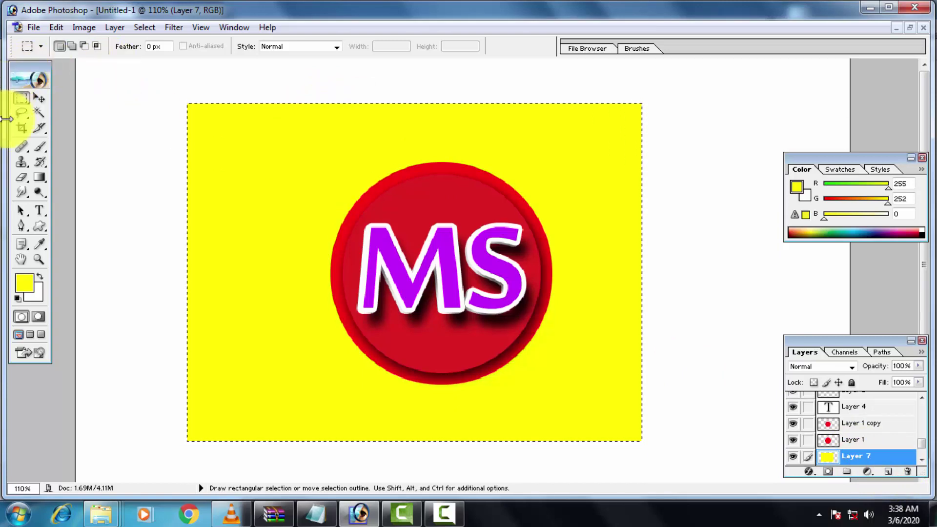
Centre the yellow rectangle behind the badge and duplicate it as Layer 7 copy.
left_click(42, 106)
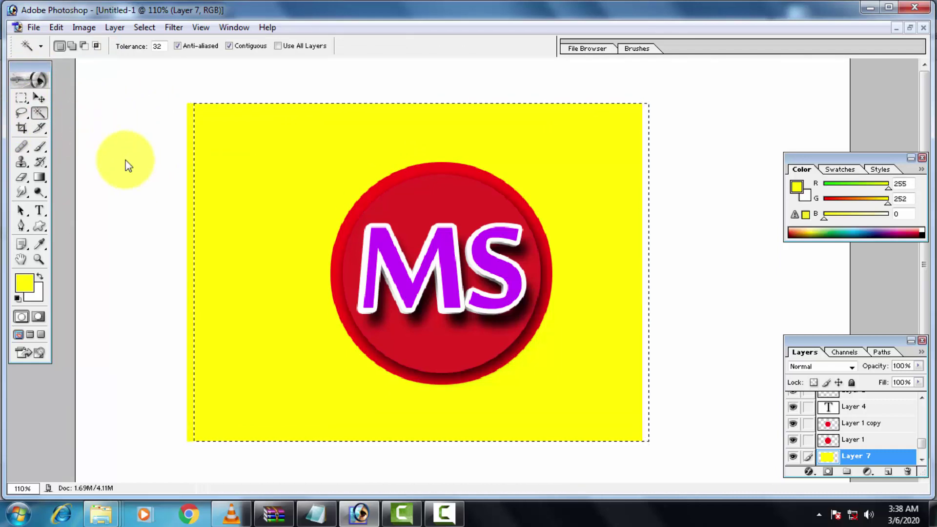
key("shift+Right")
key("shift+Right")
key("shift+Right")
left_click(35, 97)
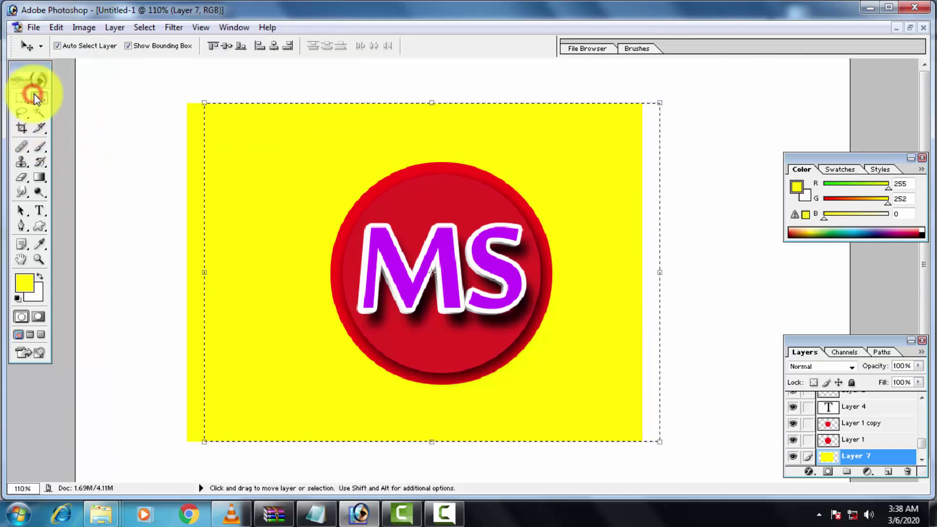
key("ctrl+d")
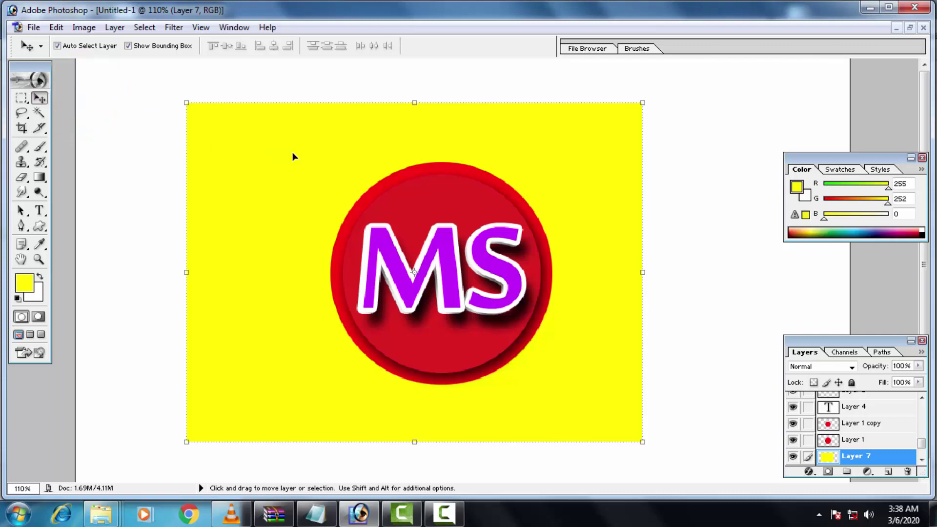
left_click_drag(295, 154, 318, 154)
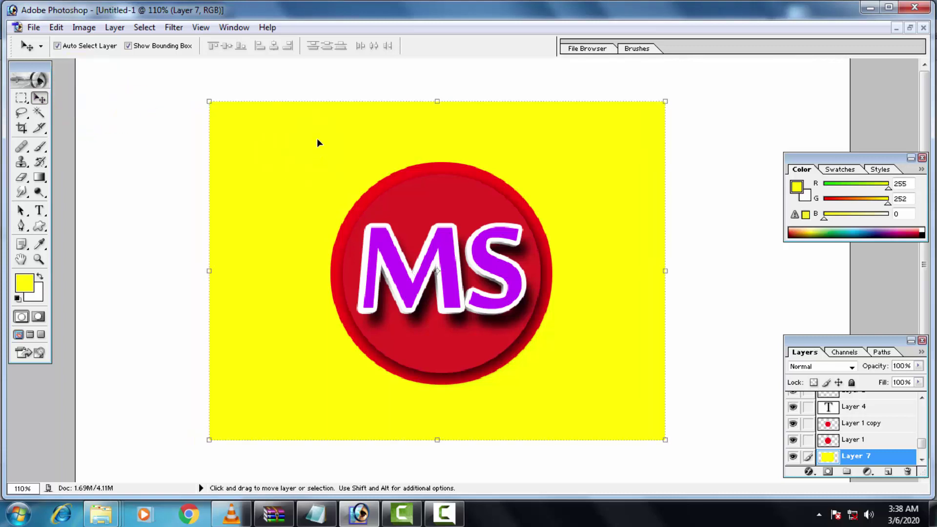
left_click_drag(506, 294, 235, 93)
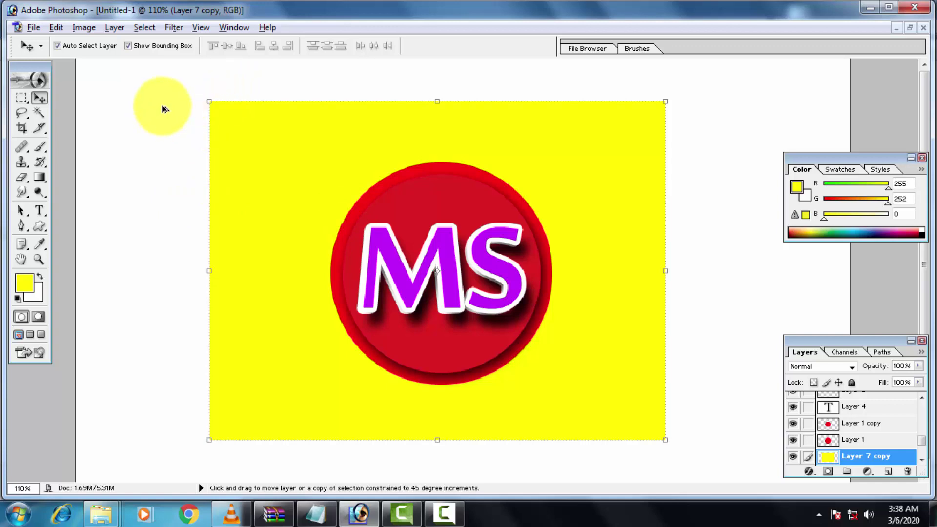
Shrink Layer 7 copy slightly inward and give it a red Color Overlay.
key("ctrl+t")
left_click_drag(209, 101, 213, 105)
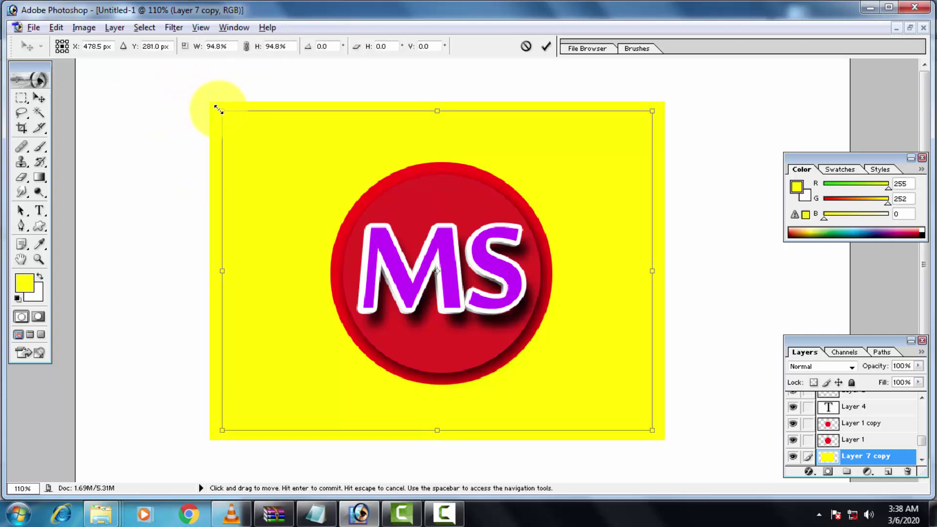
double_click(419, 222)
left_click(809, 471)
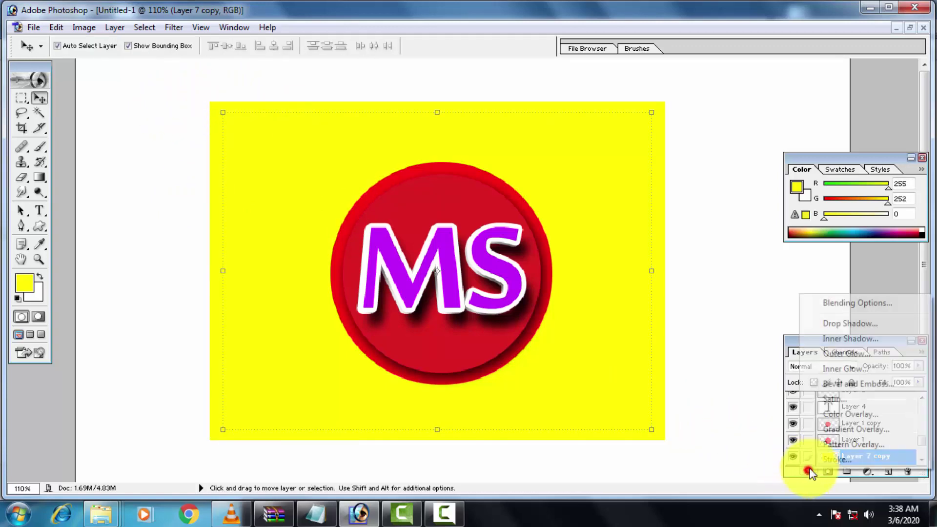
left_click(830, 422)
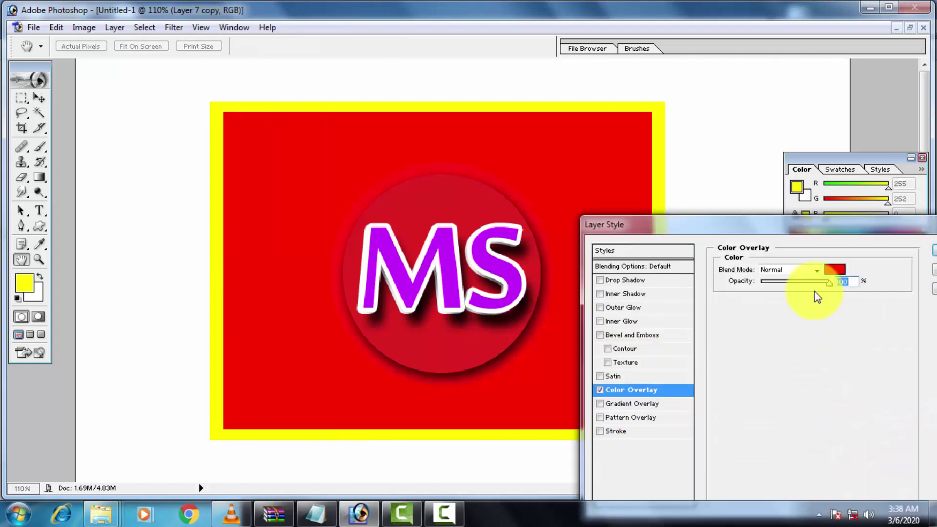
key("Return")
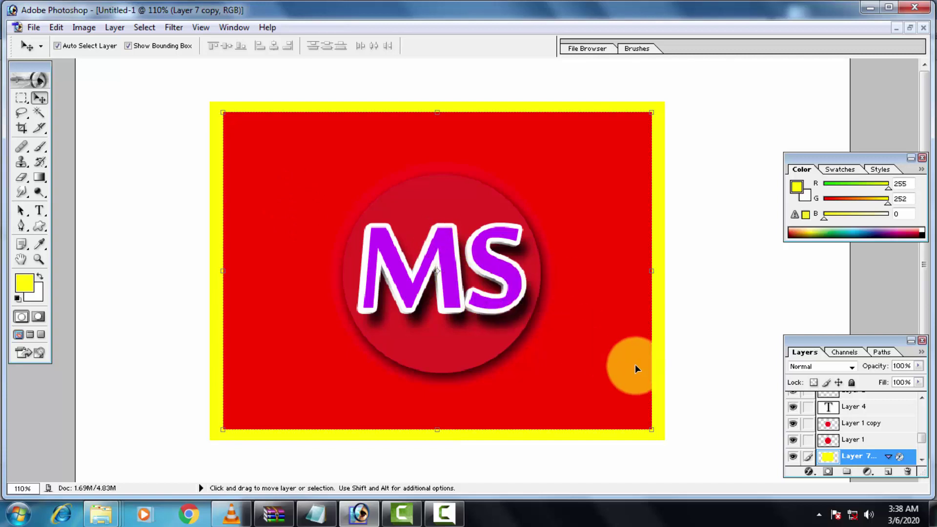
Expand Layer 7 copy's effects in the Layers panel to review the overlay.
left_click(839, 455)
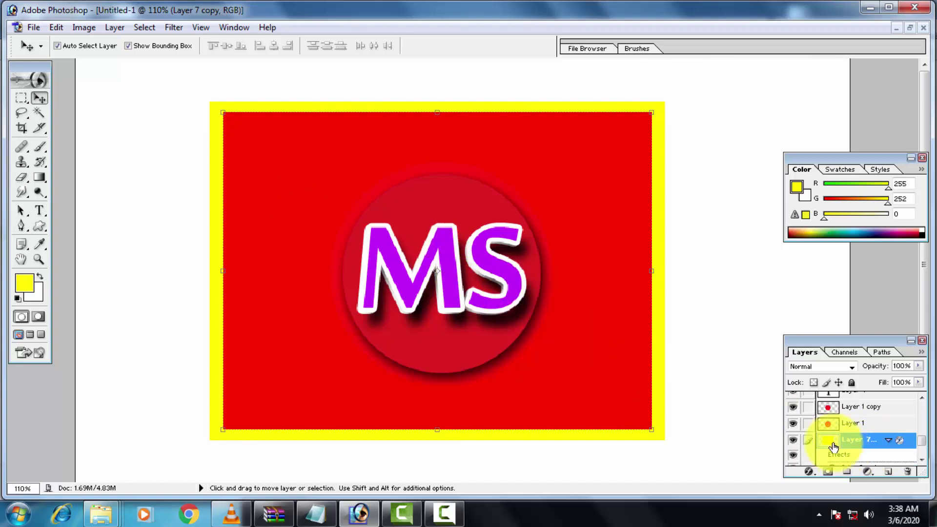
left_click(809, 471)
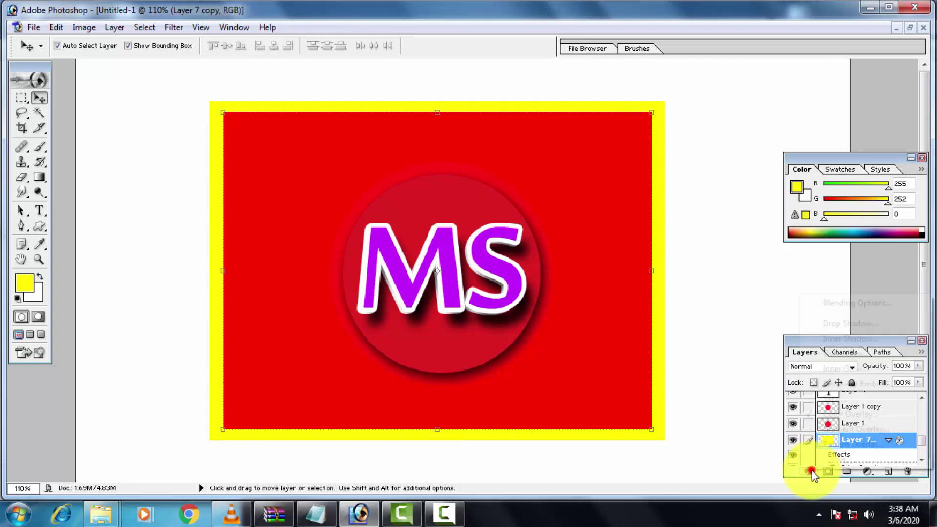
left_click(803, 215)
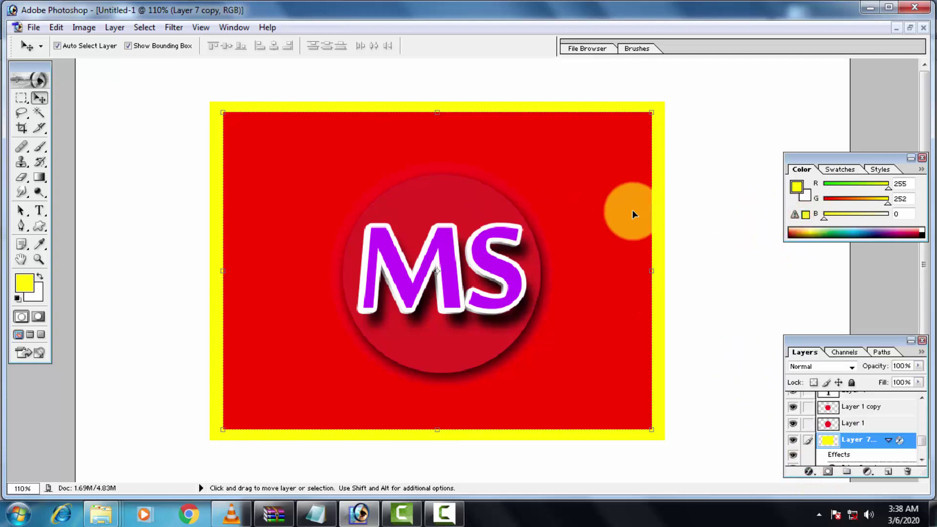
Select the MS text layer, then background Layer 0, and begin exporting the badge as a web image.
scroll(632, 212, "down", 1)
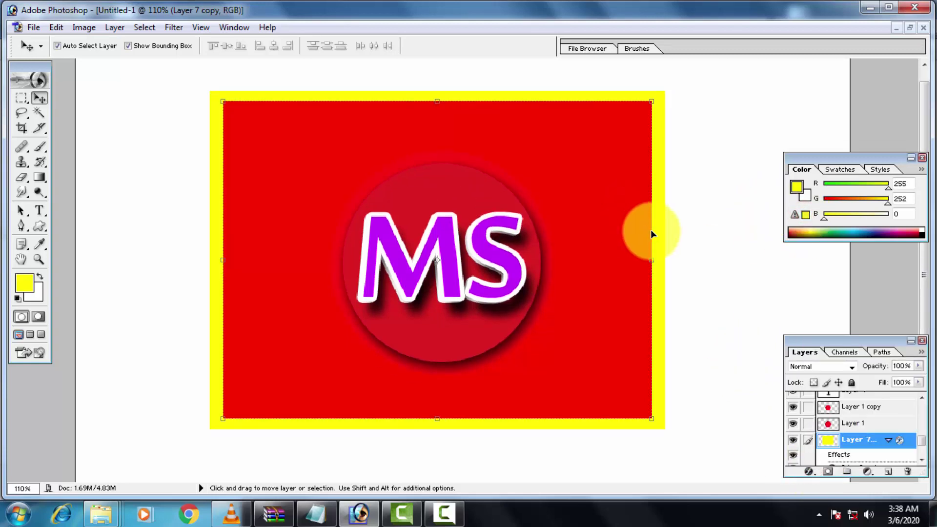
left_click(366, 268)
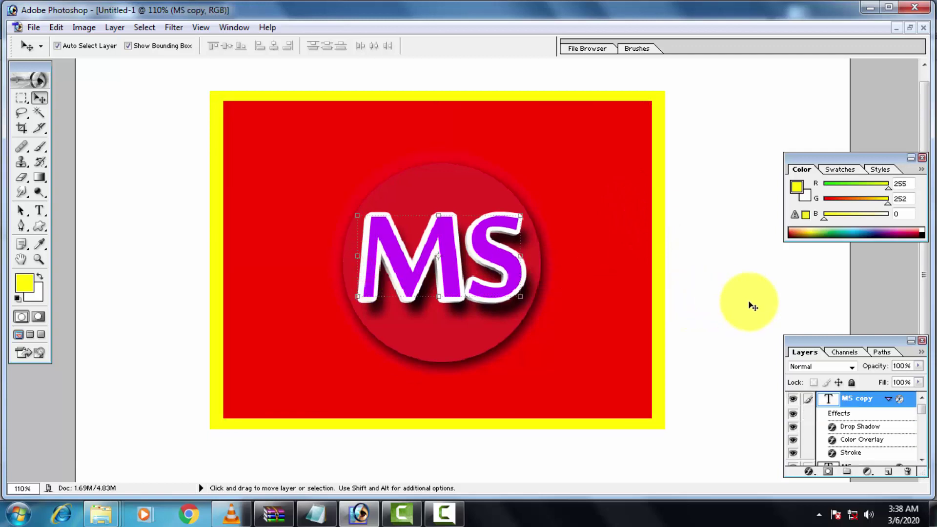
left_click(734, 281)
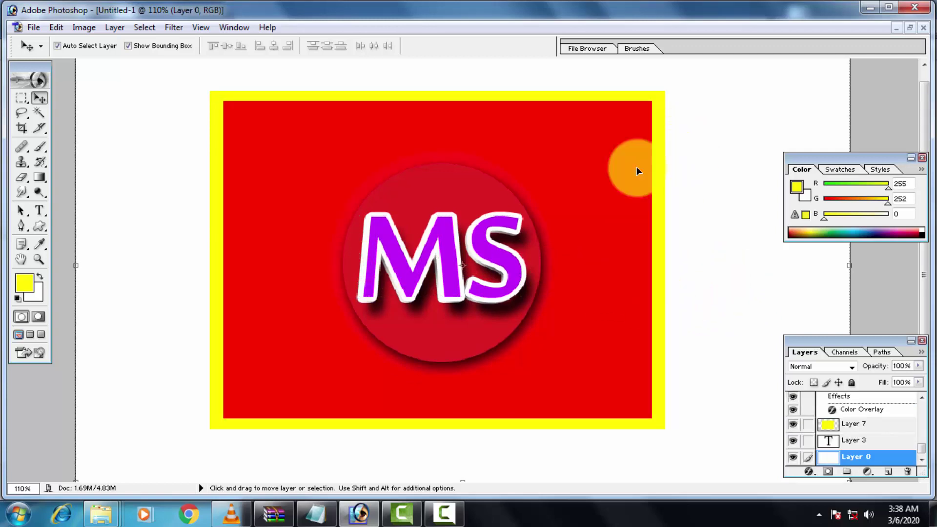
left_click(36, 28)
left_click(66, 172)
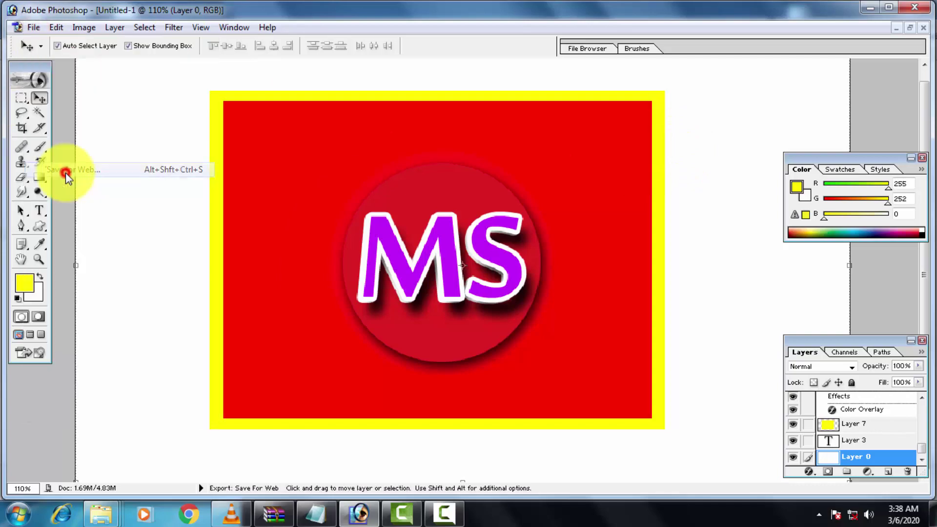